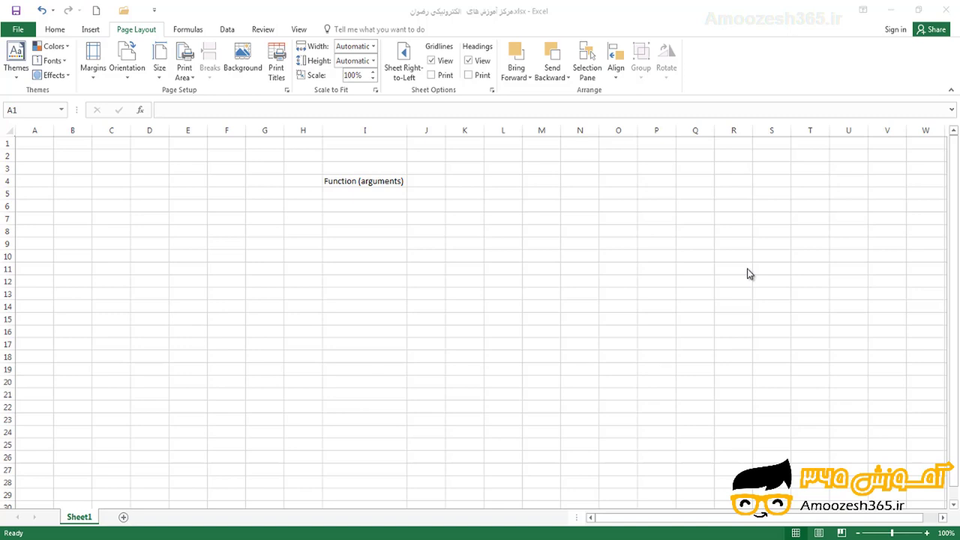
{"action": "left_click", "coordinate": [359, 184]}
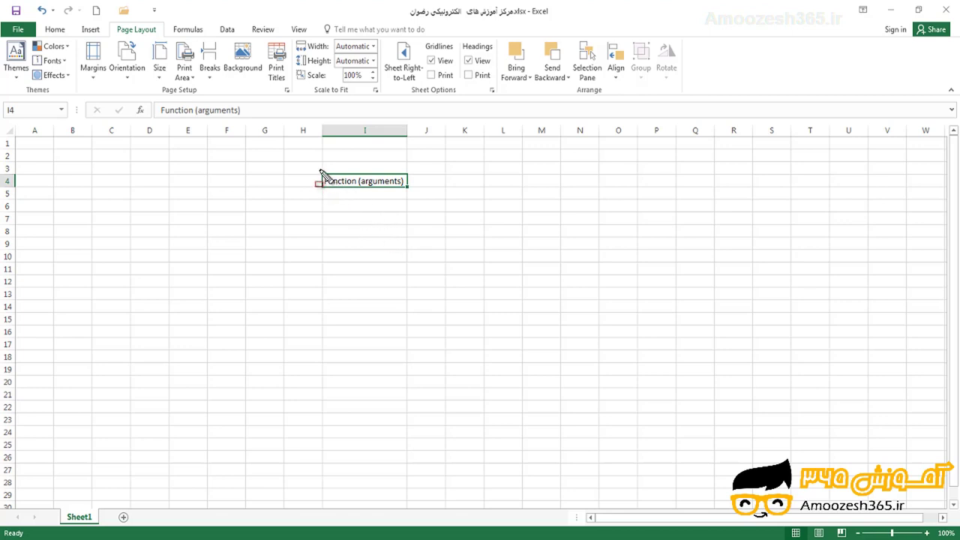
{"action": "mouse_move", "coordinate": [314, 168]}
{"action": "left_mouse_down"}
{"action": "mouse_move", "coordinate": [327, 188]}
{"action": "mouse_move", "coordinate": [358, 196]}
{"action": "left_mouse_up"}
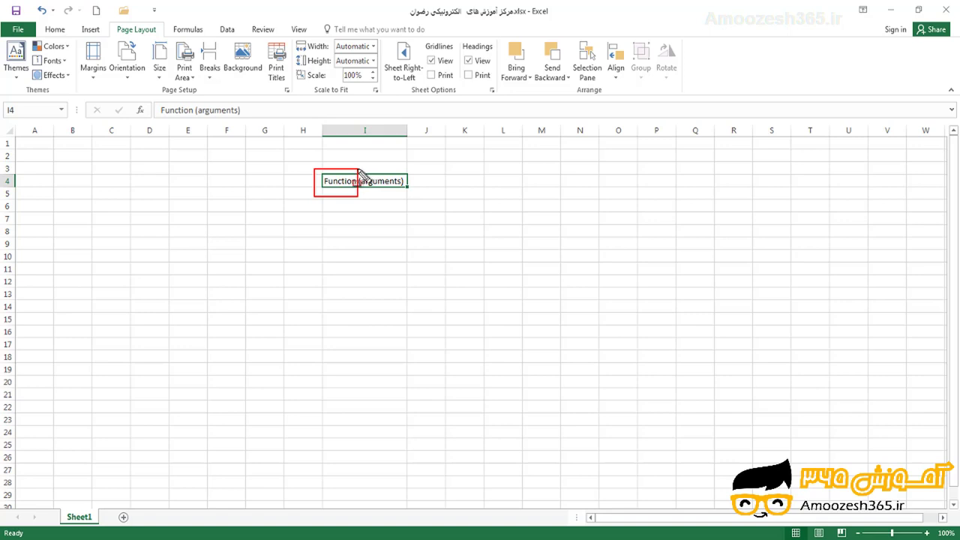
{"action": "mouse_move", "coordinate": [358, 169]}
{"action": "left_mouse_down"}
{"action": "mouse_move", "coordinate": [403, 205]}
{"action": "mouse_move", "coordinate": [415, 195]}
{"action": "left_mouse_up"}
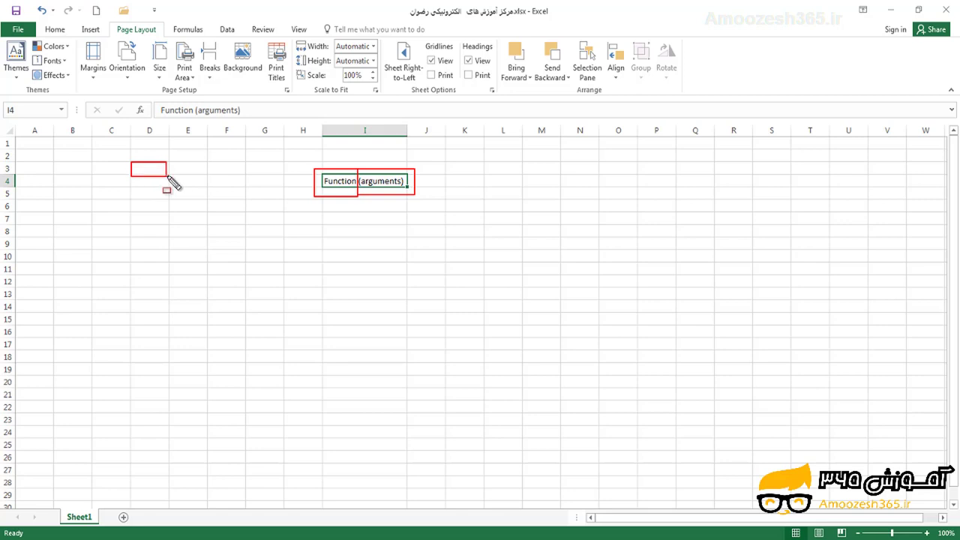
{"action": "mouse_move", "coordinate": [132, 175]}
{"action": "left_mouse_down"}
{"action": "mouse_move", "coordinate": [167, 187]}
{"action": "mouse_move", "coordinate": [135, 197]}
{"action": "mouse_move", "coordinate": [167, 199]}
{"action": "mouse_move", "coordinate": [129, 205]}
{"action": "mouse_move", "coordinate": [168, 214]}
{"action": "left_mouse_up"}
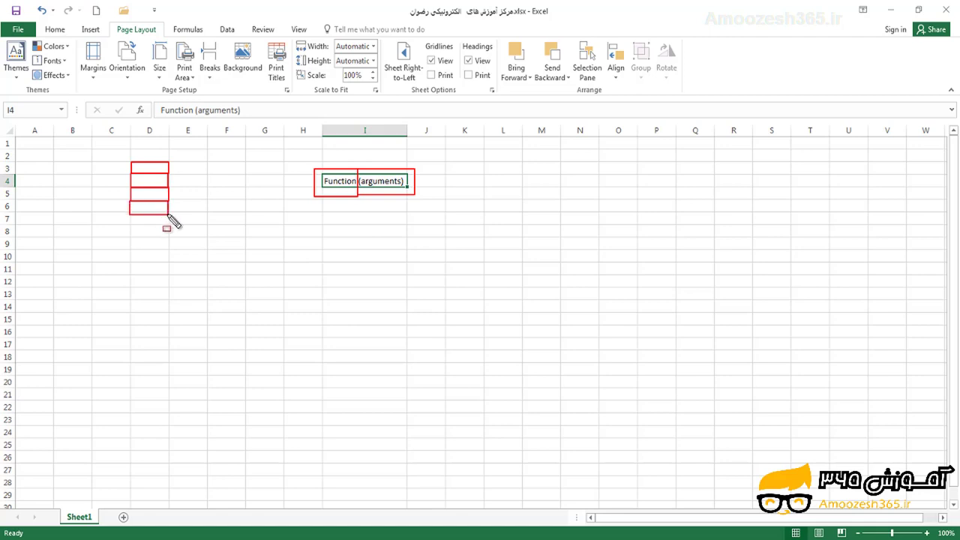
{"action": "mouse_move", "coordinate": [123, 156]}
{"action": "left_mouse_down"}
{"action": "mouse_move", "coordinate": [126, 177]}
{"action": "mouse_move", "coordinate": [180, 225]}
{"action": "left_mouse_up"}
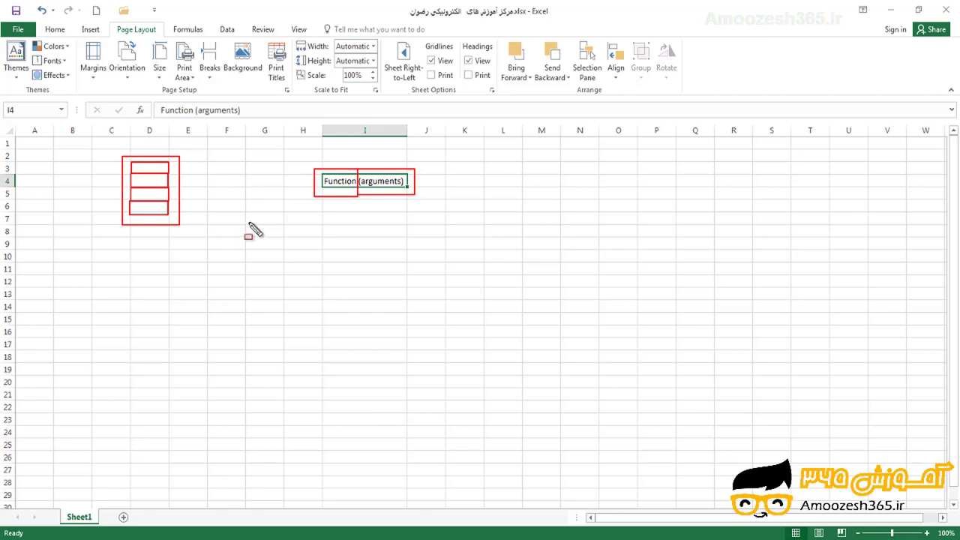
{"action": "key", "text": "Escape"}
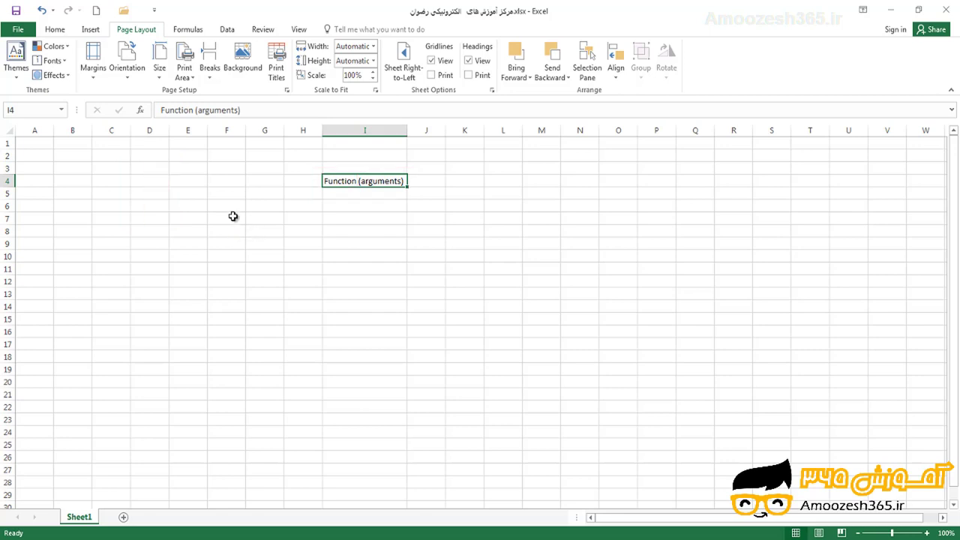
Step: Enter the values 5, 10, 15 and 20 in cells B2 through B5
{"action": "left_click", "coordinate": [73, 157]}
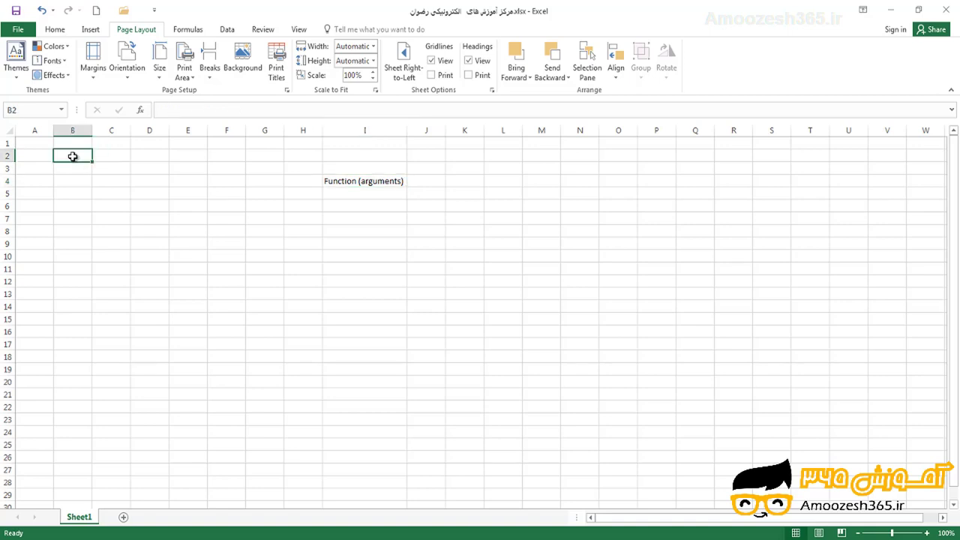
{"action": "type", "text": "5"}
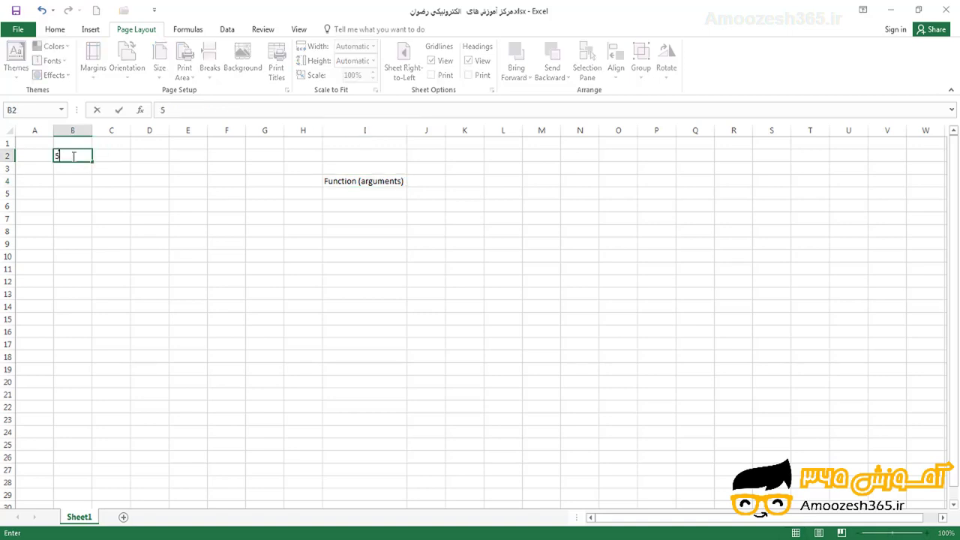
{"action": "key", "text": "Return"}
{"action": "type", "text": "10"}
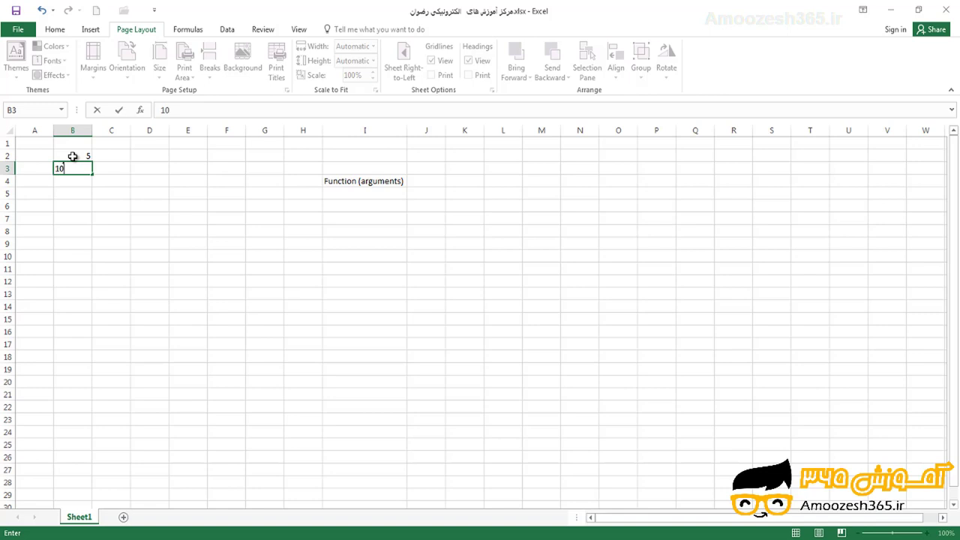
{"action": "key", "text": "Return"}
{"action": "type", "text": "15"}
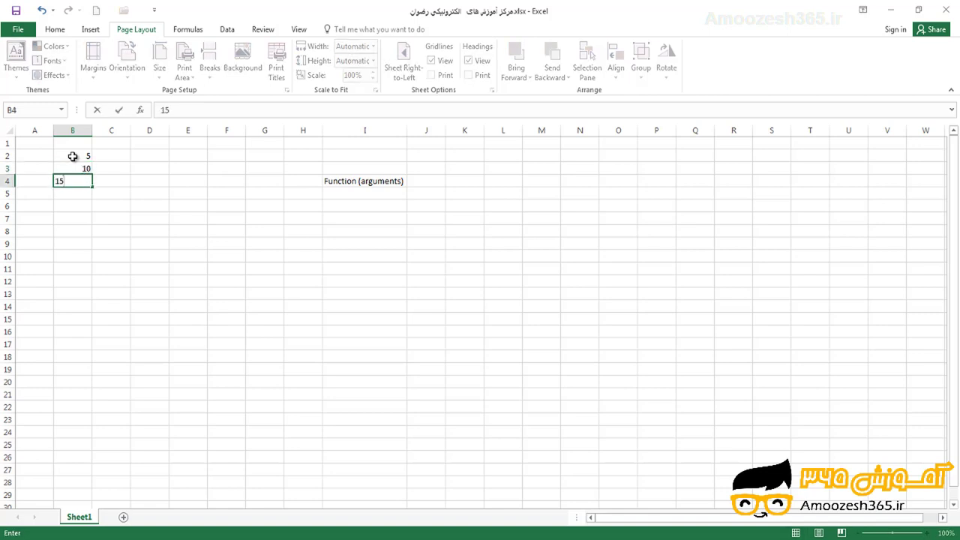
{"action": "key", "text": "Return"}
{"action": "type", "text": "20"}
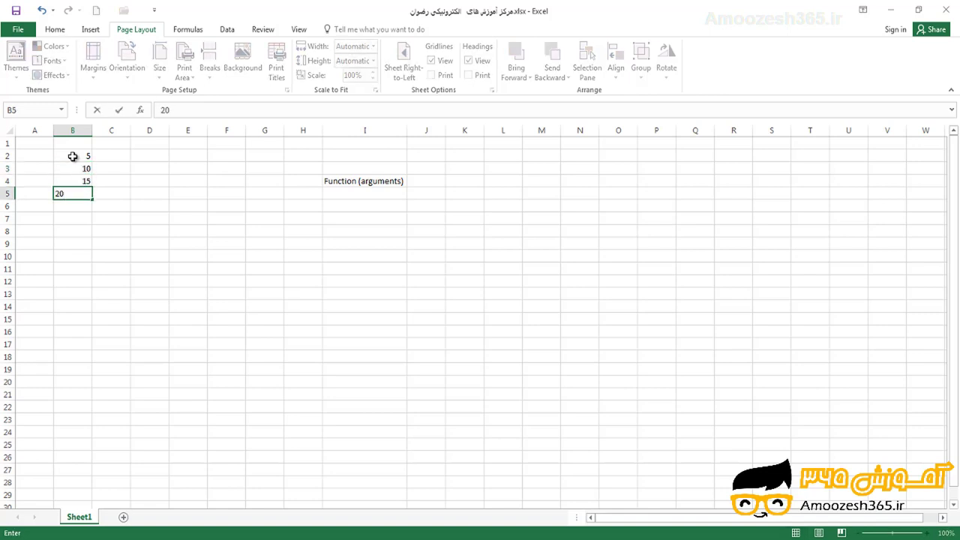
{"action": "key", "text": "Return"}
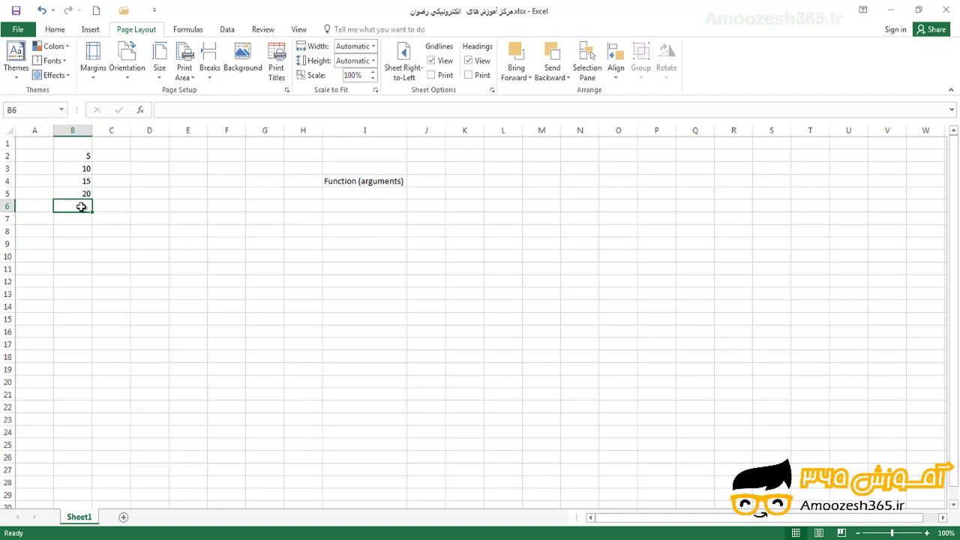
Step: Insert the SUM function in cell B6 with the range B2:B5 as its Number1 argument
{"action": "key", "text": "shift+F3"}
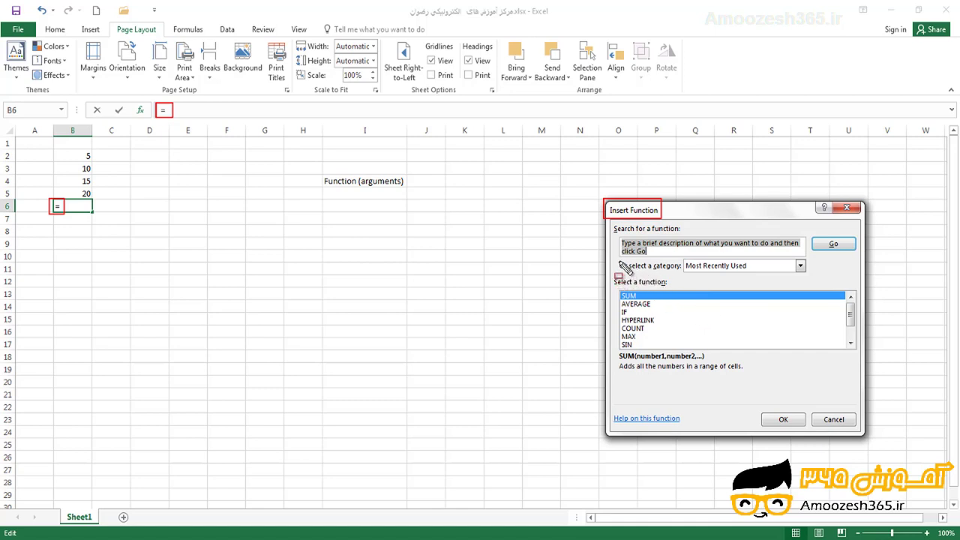
{"action": "left_click_drag", "start_coordinate": [619, 260], "coordinate": [752, 278]}
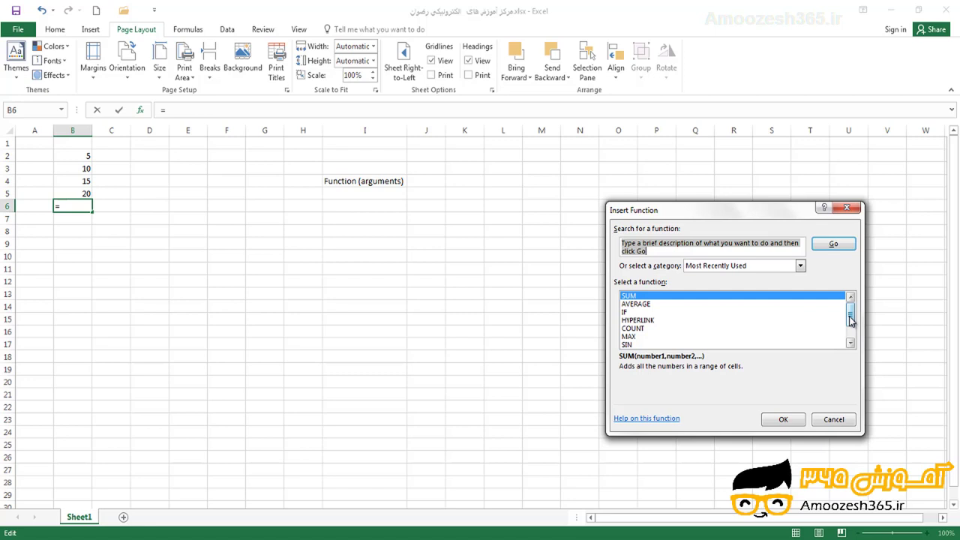
{"action": "mouse_move", "coordinate": [851, 320]}
{"action": "left_mouse_down"}
{"action": "mouse_move", "coordinate": [850, 332]}
{"action": "mouse_move", "coordinate": [852, 307]}
{"action": "left_mouse_up"}
{"action": "left_click", "coordinate": [781, 420]}
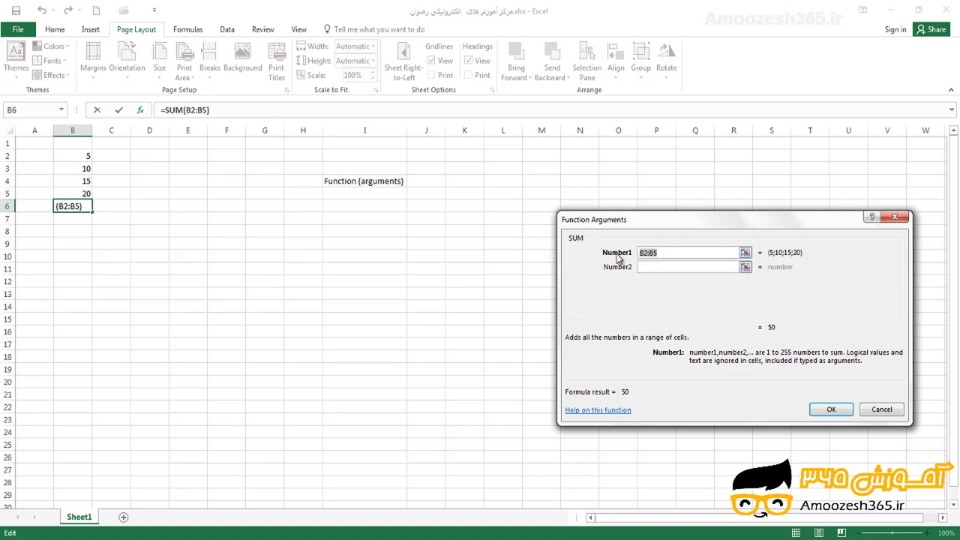
{"action": "left_click", "coordinate": [78, 155]}
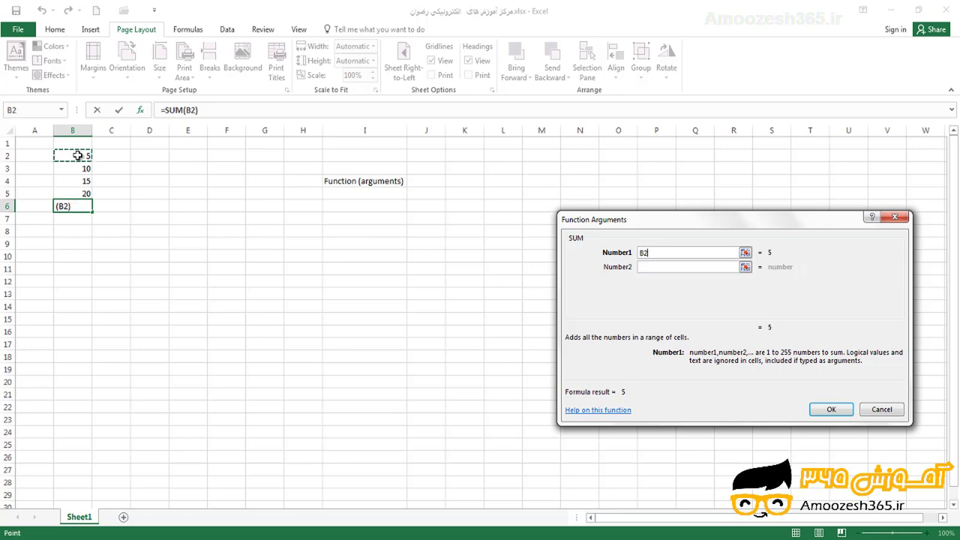
{"action": "left_click_drag", "start_coordinate": [77, 155], "coordinate": [81, 188]}
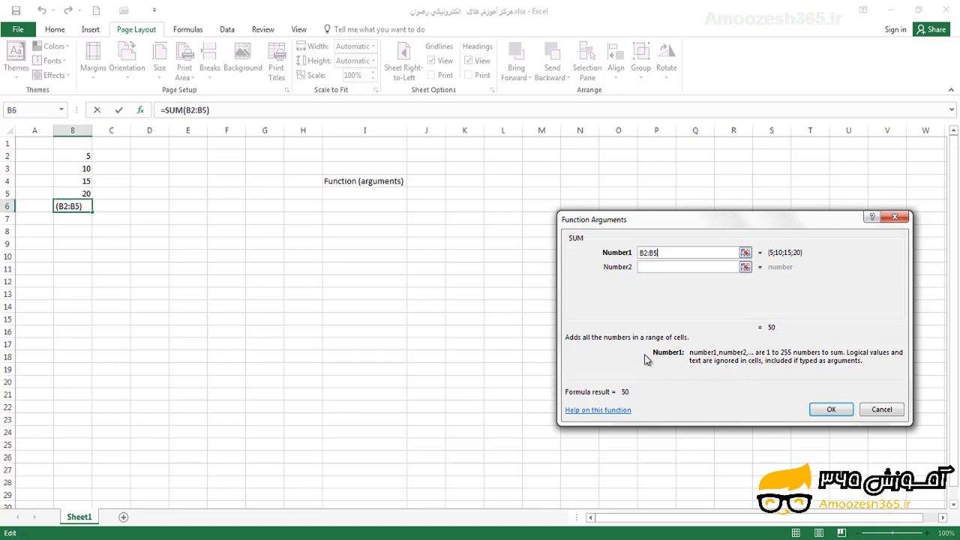
{"action": "left_click", "coordinate": [830, 411]}
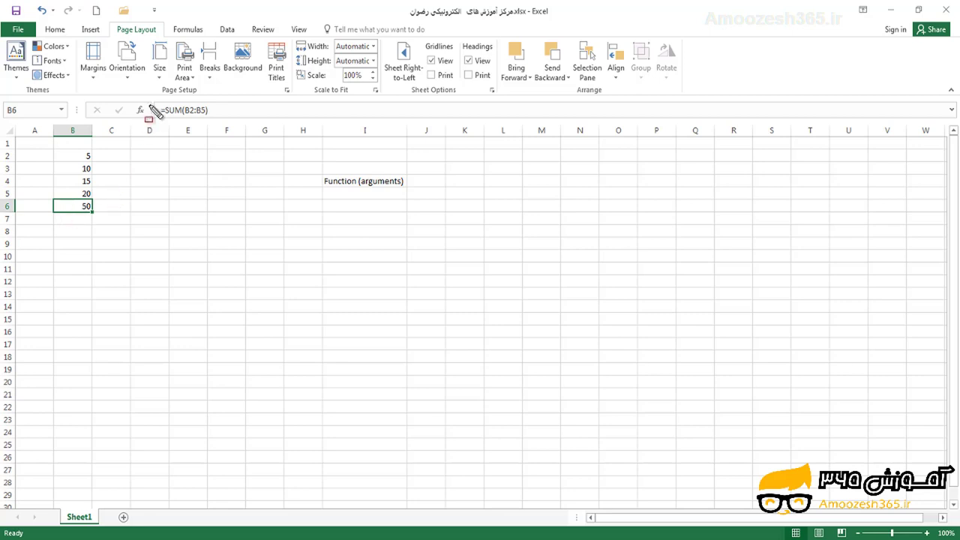
{"action": "mouse_move", "coordinate": [151, 98]}
{"action": "left_mouse_down"}
{"action": "mouse_move", "coordinate": [180, 118]}
{"action": "mouse_move", "coordinate": [214, 117]}
{"action": "left_mouse_up"}
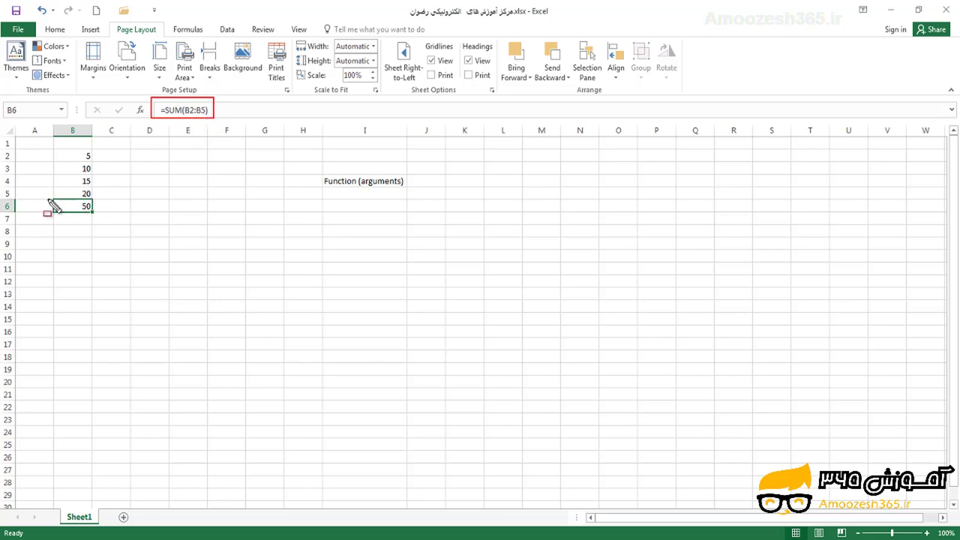
{"action": "left_click_drag", "start_coordinate": [39, 195], "coordinate": [109, 229]}
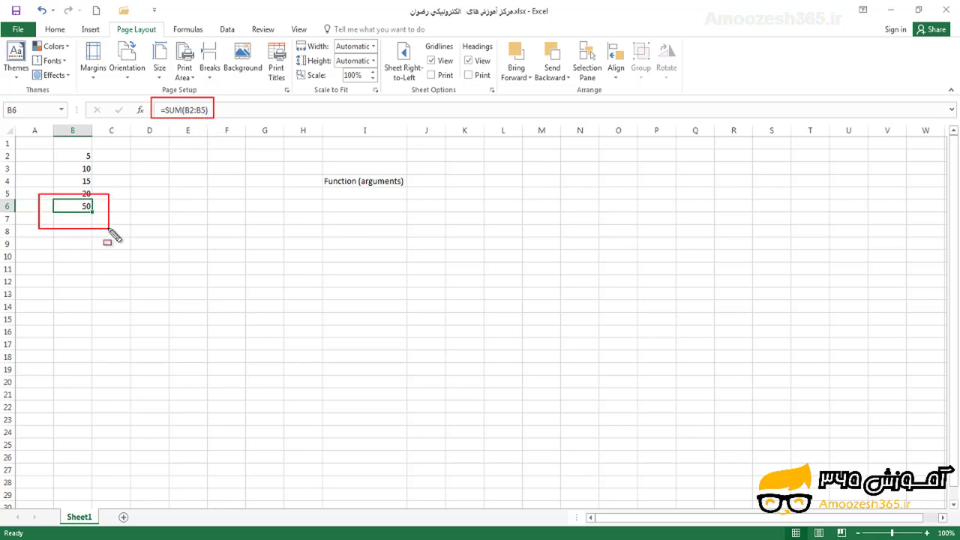
{"action": "key", "text": "Escape"}
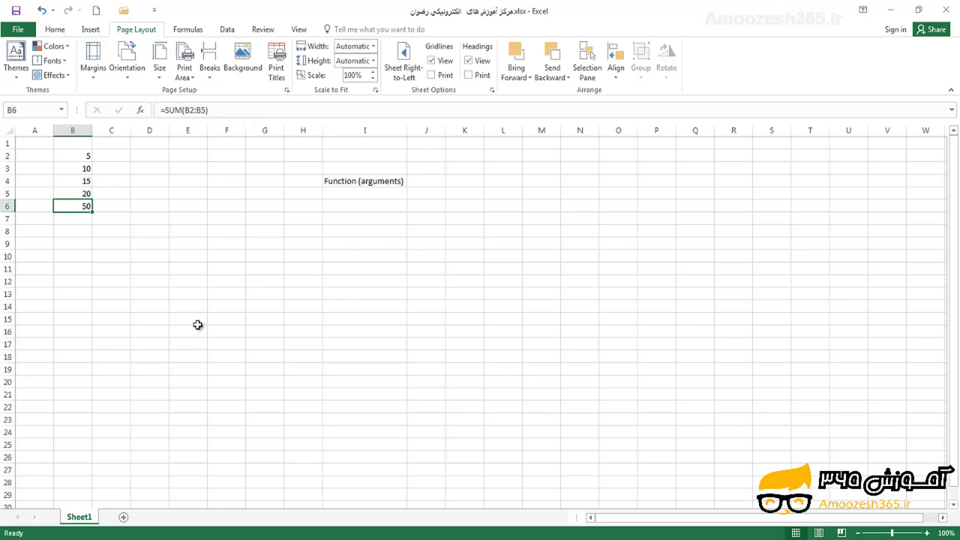
Step: Enter the values 5, 10, 15 and 20 in cells D2 through D5
{"action": "left_click", "coordinate": [158, 156]}
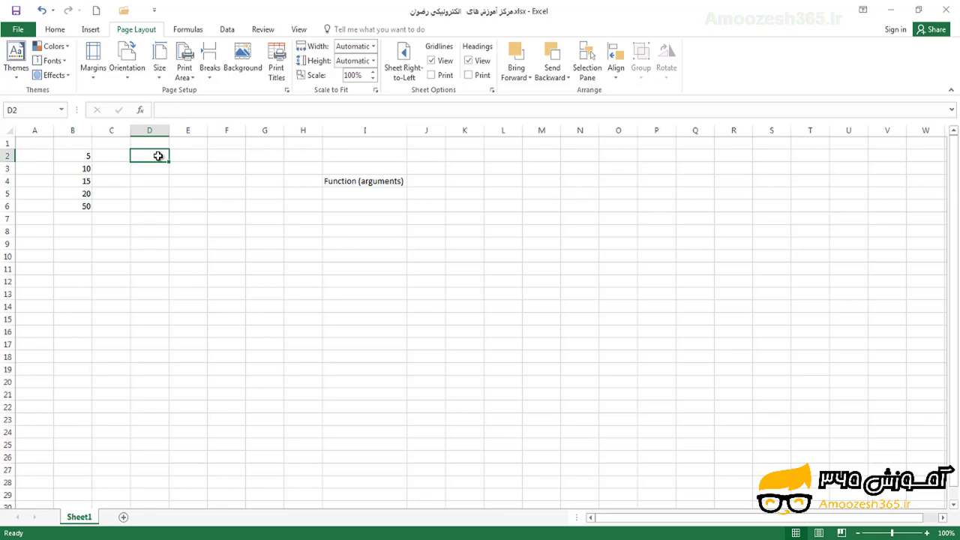
{"action": "type", "text": "5"}
{"action": "key", "text": "Return"}
{"action": "type", "text": "10"}
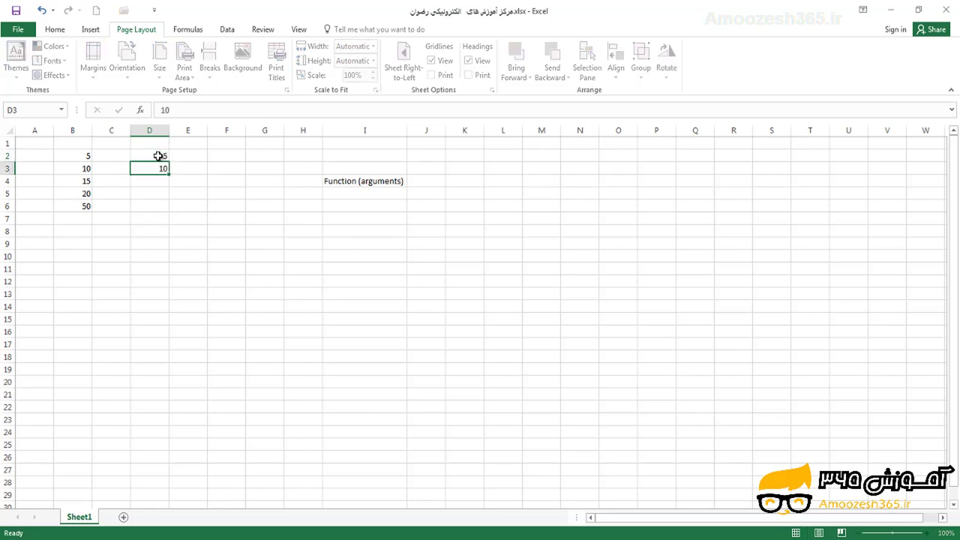
{"action": "key", "text": "Return"}
{"action": "type", "text": "15"}
{"action": "key", "text": "Return"}
{"action": "type", "text": "2"}
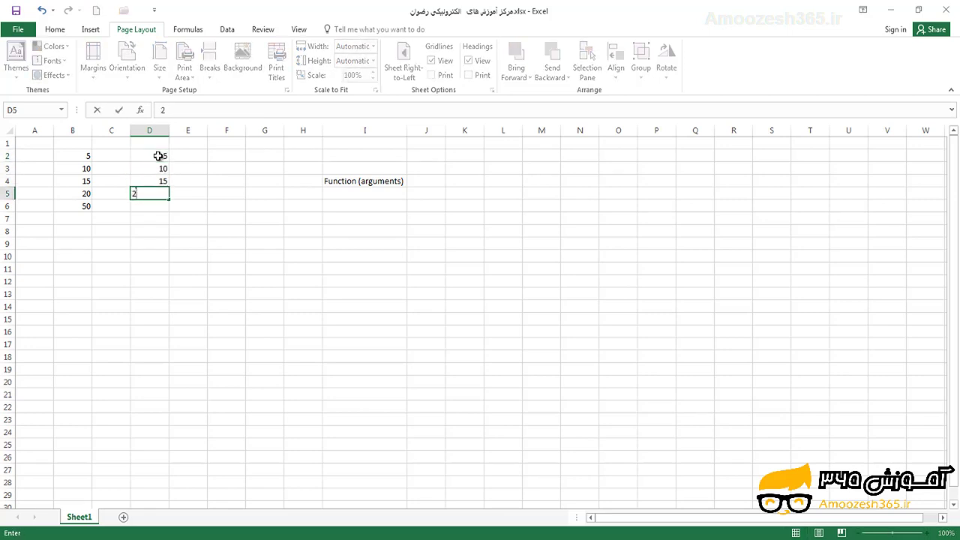
{"action": "type", "text": "0"}
{"action": "key", "text": "Return"}
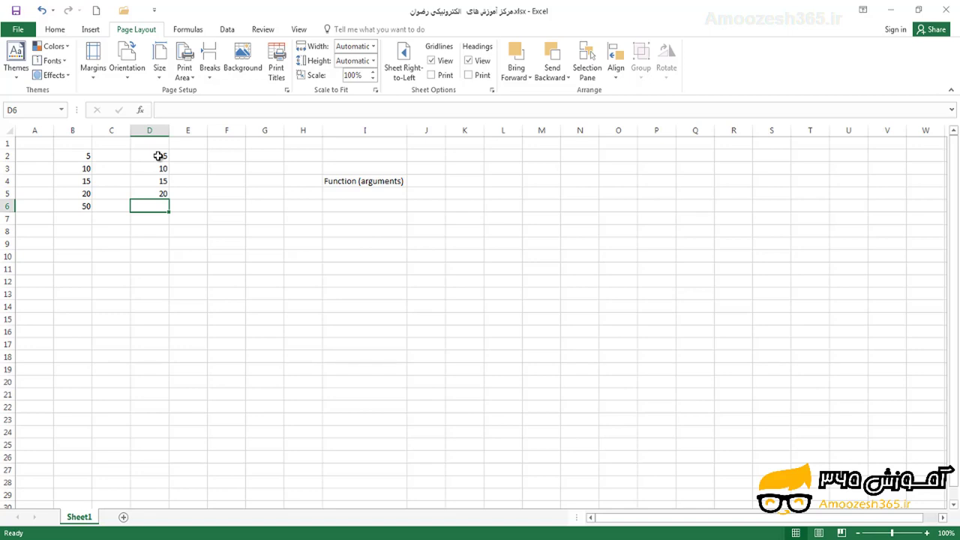
Step: Insert the SUM function in cell D6 with the range D2:D5 as its Number1 argument
{"action": "left_click", "coordinate": [141, 111]}
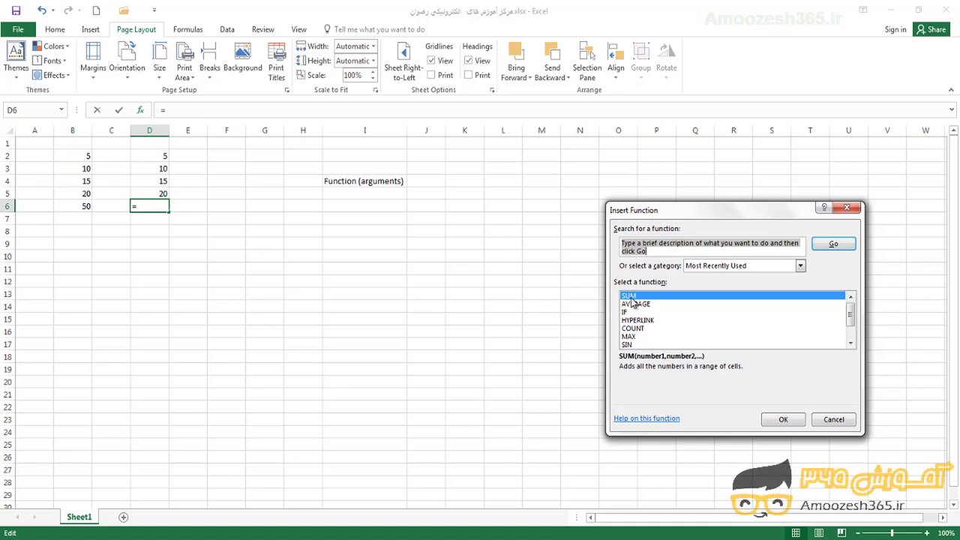
{"action": "left_click", "coordinate": [781, 419]}
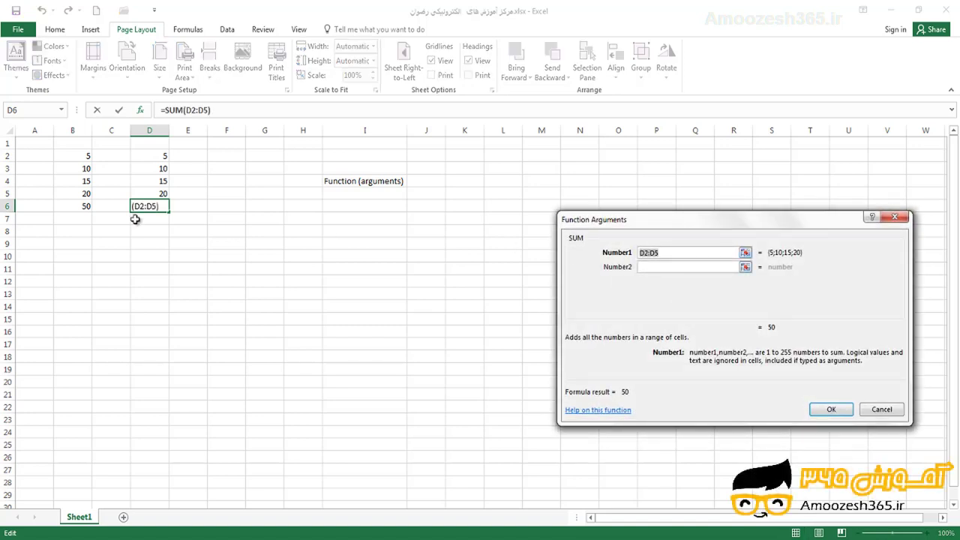
{"action": "left_click_drag", "start_coordinate": [155, 156], "coordinate": [160, 189]}
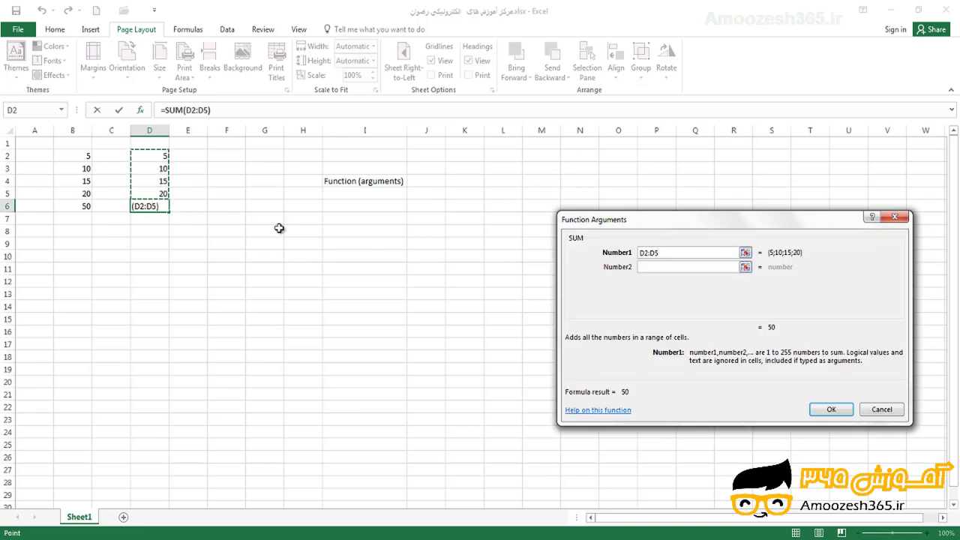
{"action": "left_click", "coordinate": [847, 409]}
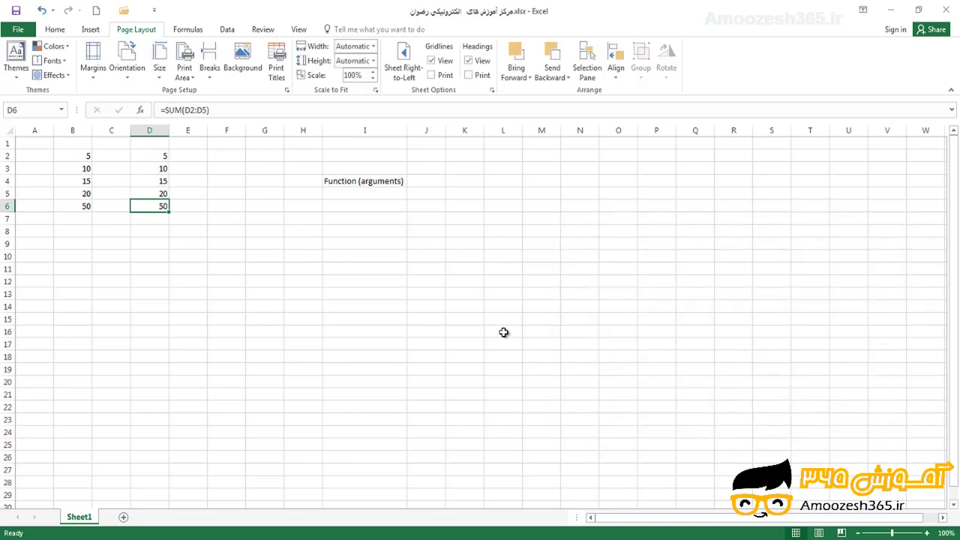
Step: Enter the values 5, 10, 15 and 20 in cells F2 through F5
{"action": "left_click", "coordinate": [222, 156]}
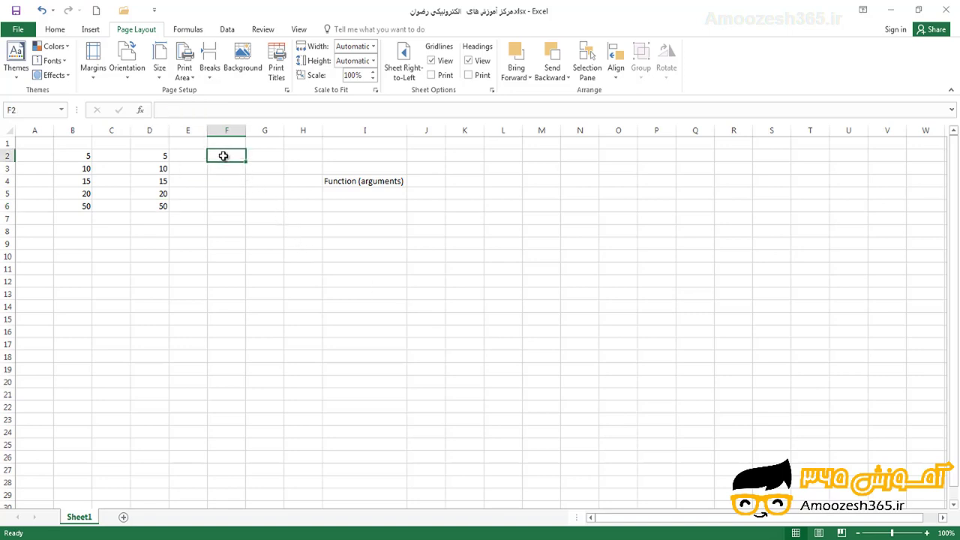
{"action": "type", "text": "5"}
{"action": "key", "text": "Return"}
{"action": "type", "text": "10"}
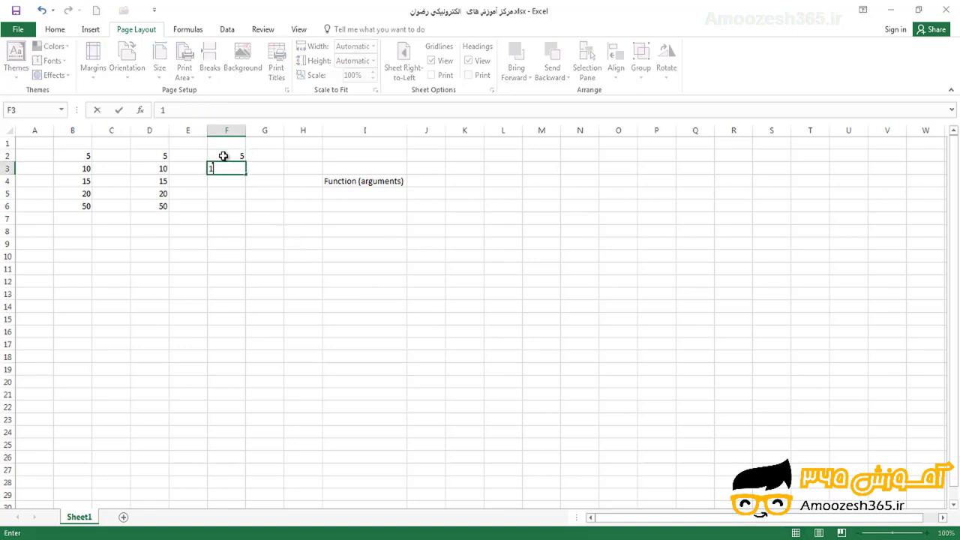
{"action": "key", "text": "Return"}
{"action": "type", "text": "15"}
{"action": "key", "text": "Return"}
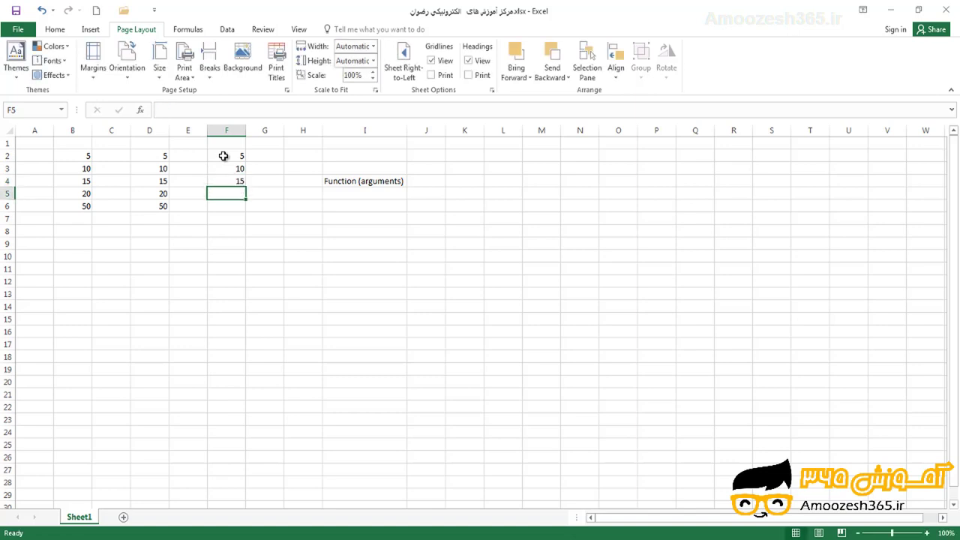
{"action": "type", "text": "20"}
{"action": "key", "text": "Return"}
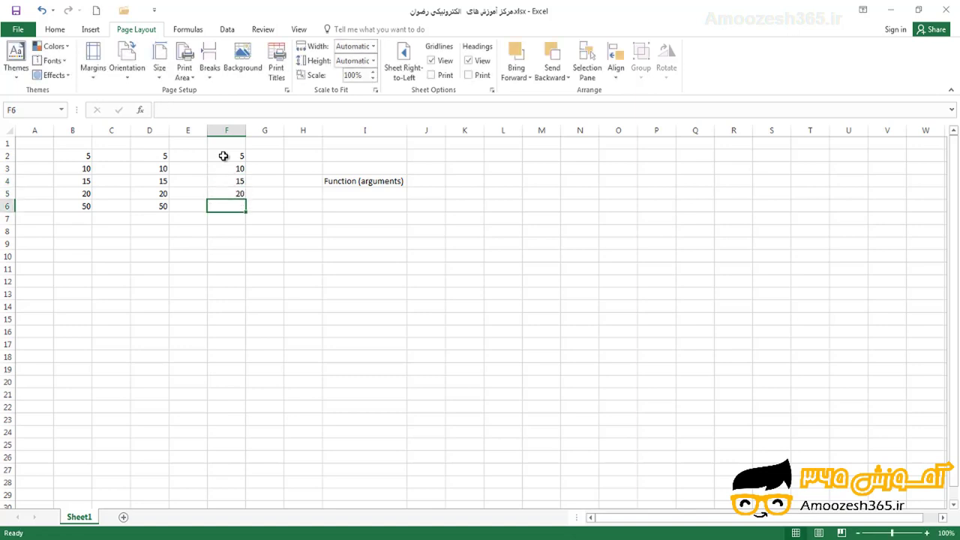
{"action": "type", "text": "="}
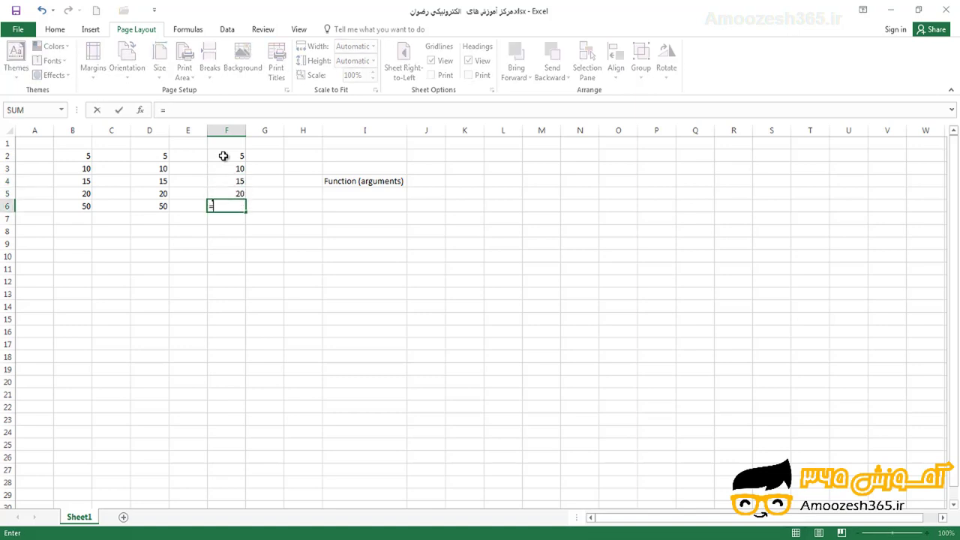
{"action": "left_click", "coordinate": [170, 109]}
{"action": "type", "text": "s"}
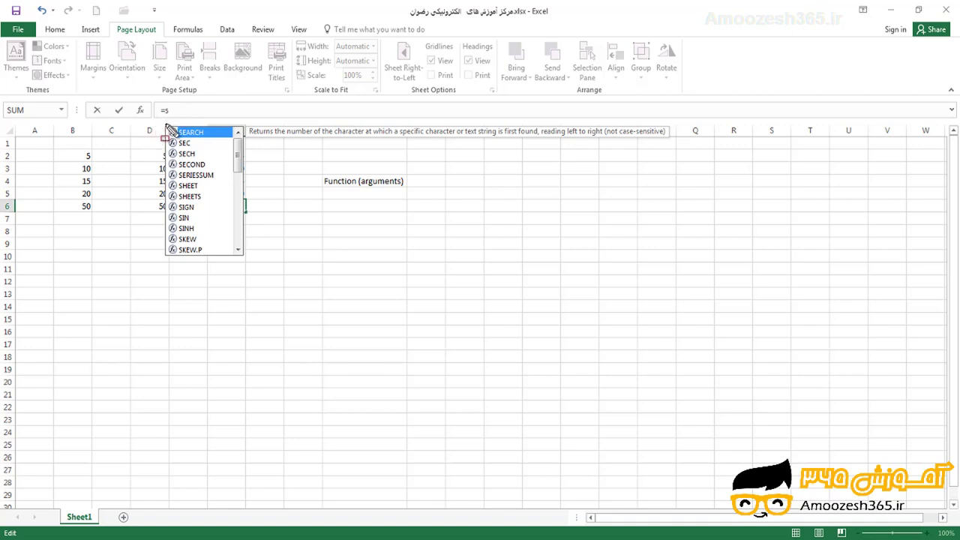
{"action": "left_click_drag", "start_coordinate": [166, 127], "coordinate": [245, 258]}
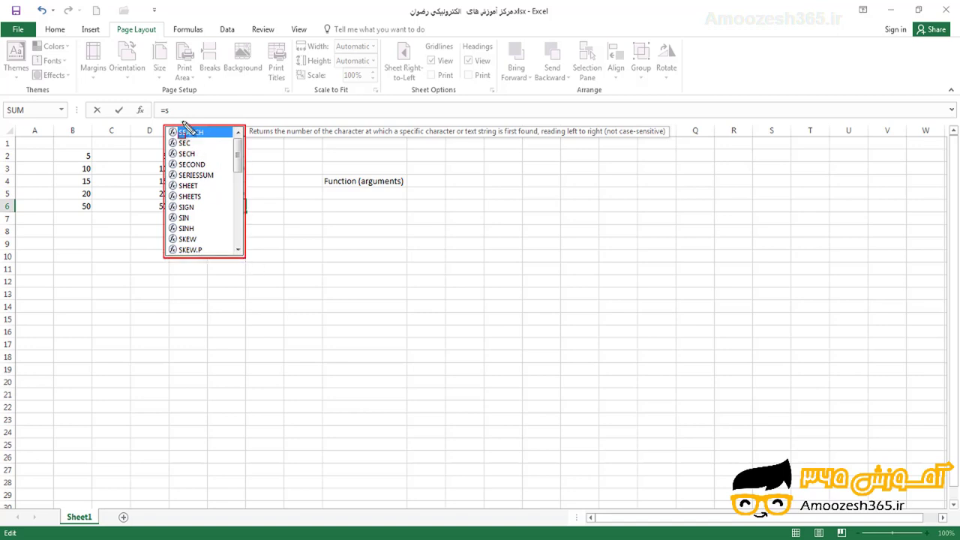
{"action": "mouse_move", "coordinate": [165, 111]}
{"action": "left_mouse_down"}
{"action": "mouse_move", "coordinate": [180, 123]}
{"action": "mouse_move", "coordinate": [160, 104]}
{"action": "left_mouse_up"}
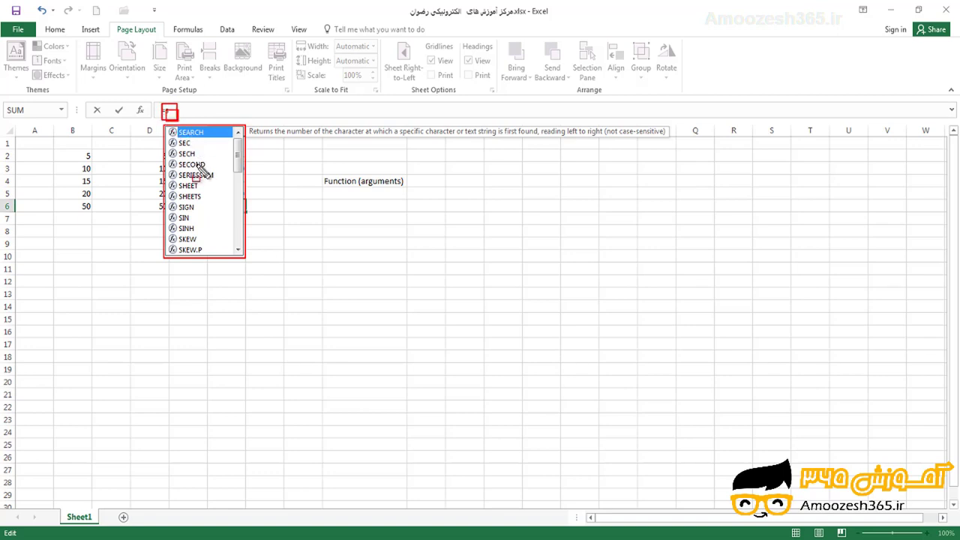
{"action": "key", "text": "Escape"}
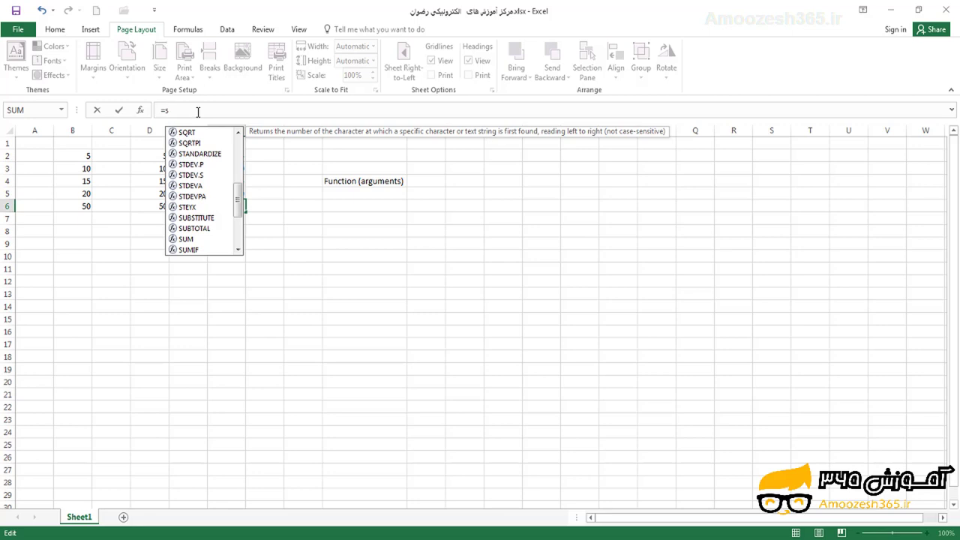
{"action": "type", "text": "u"}
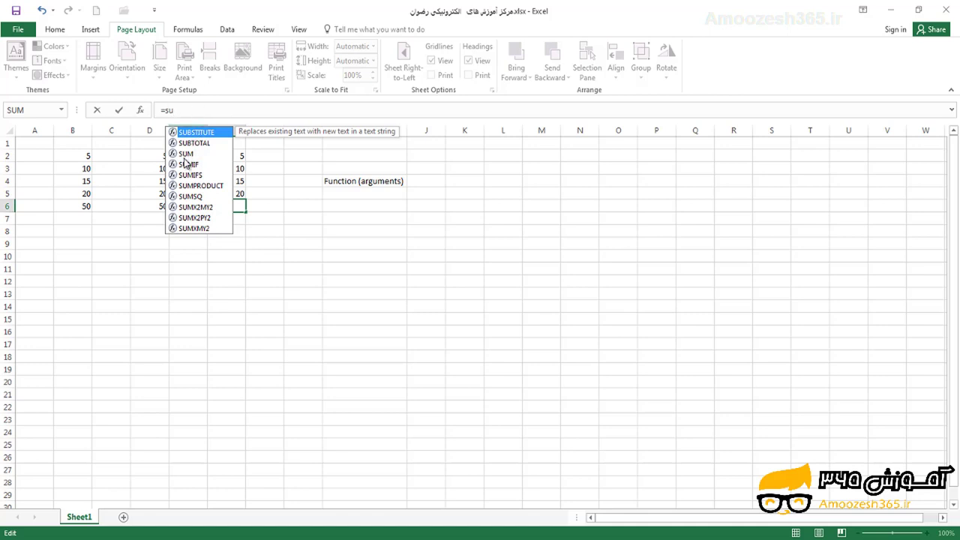
{"action": "type", "text": "m"}
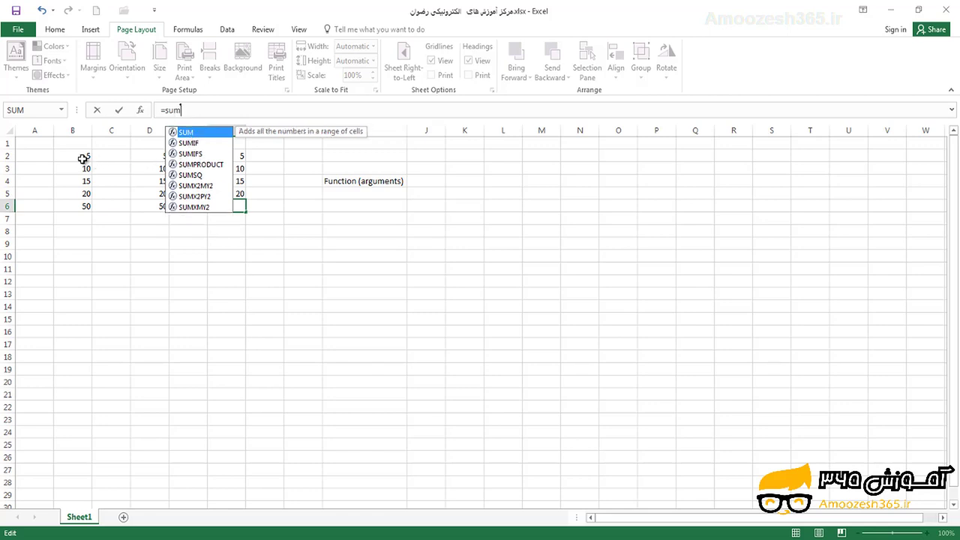
{"action": "left_click_drag", "start_coordinate": [238, 158], "coordinate": [237, 190]}
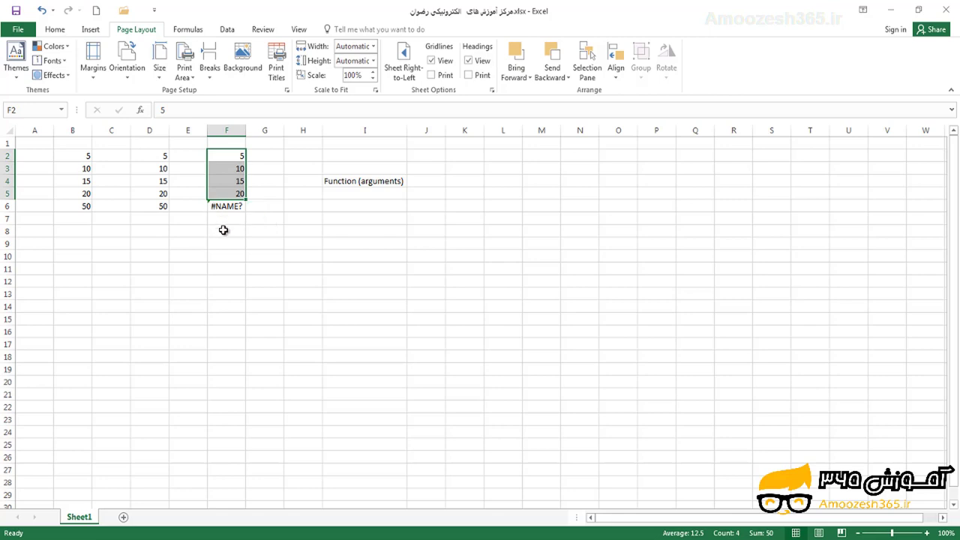
{"action": "left_click", "coordinate": [228, 207]}
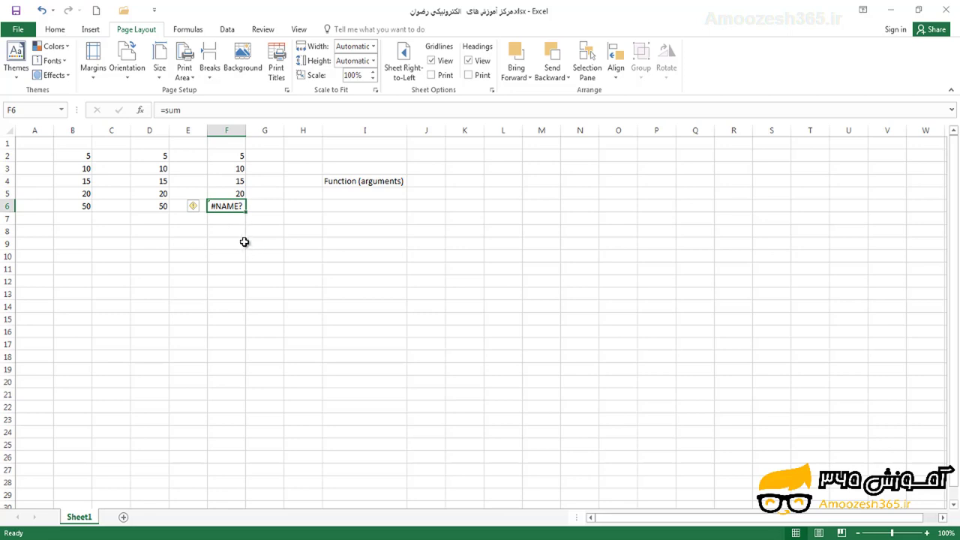
{"action": "key", "text": "Delete"}
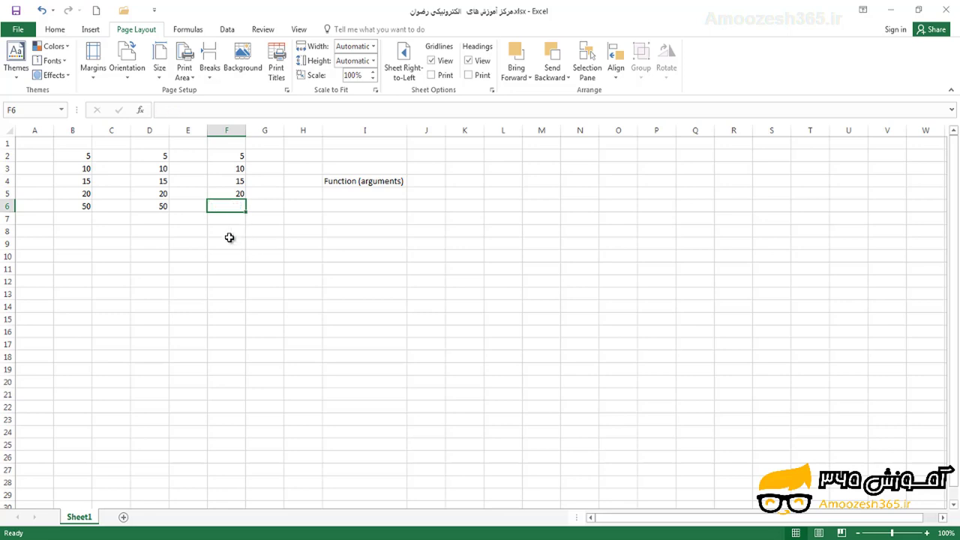
Step: Enter a SUM formula in cell F6 that totals the range F2:F5
{"action": "type", "text": "="}
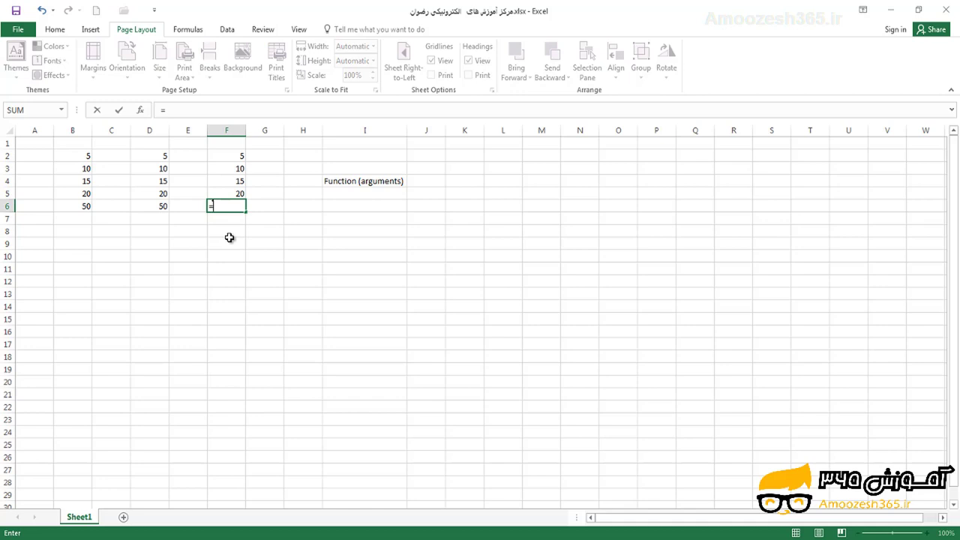
{"action": "type", "text": "s"}
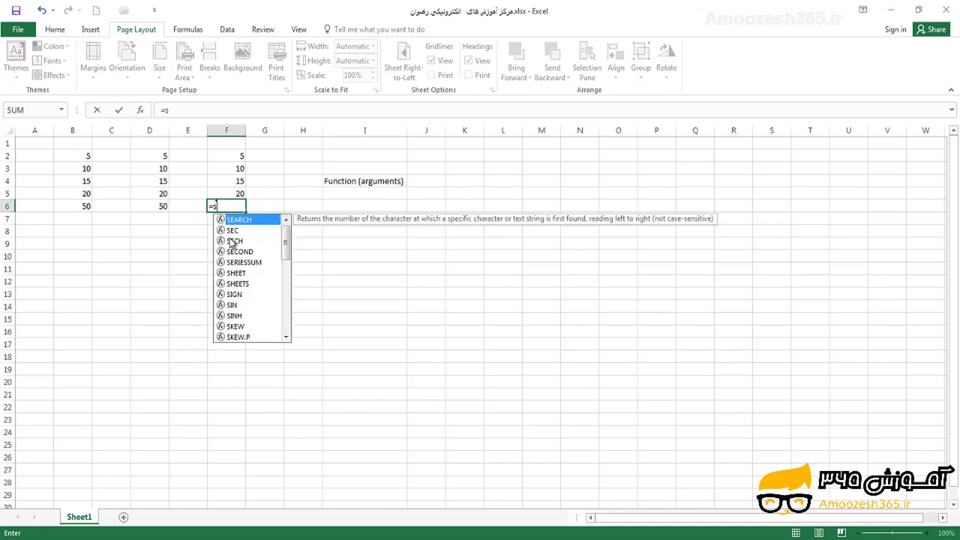
{"action": "type", "text": "um"}
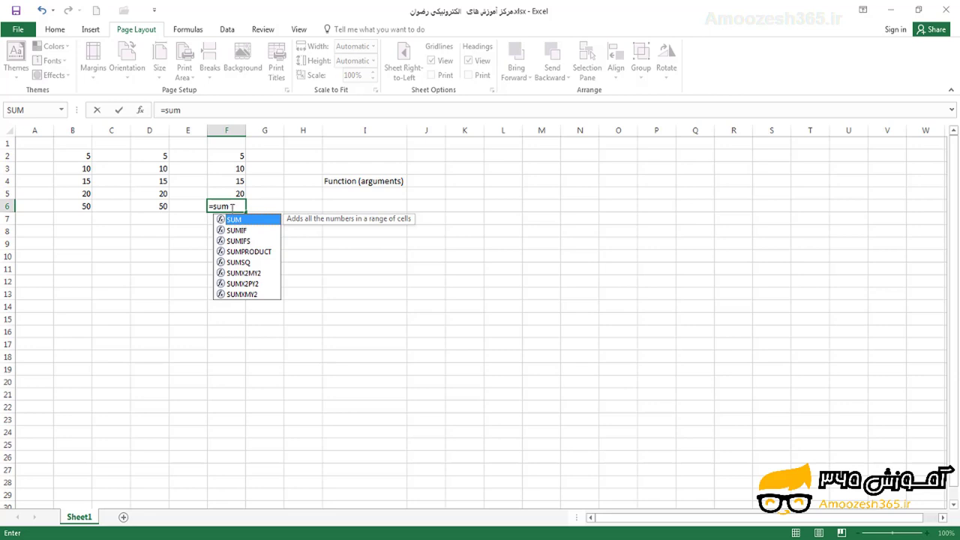
{"action": "key", "text": "F2"}
{"action": "left_click", "coordinate": [198, 113]}
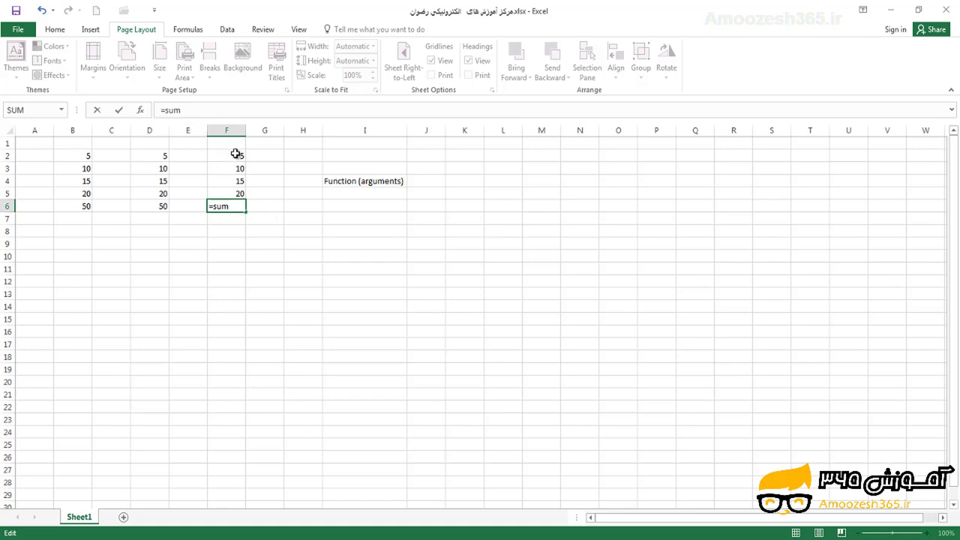
{"action": "type", "text": "("}
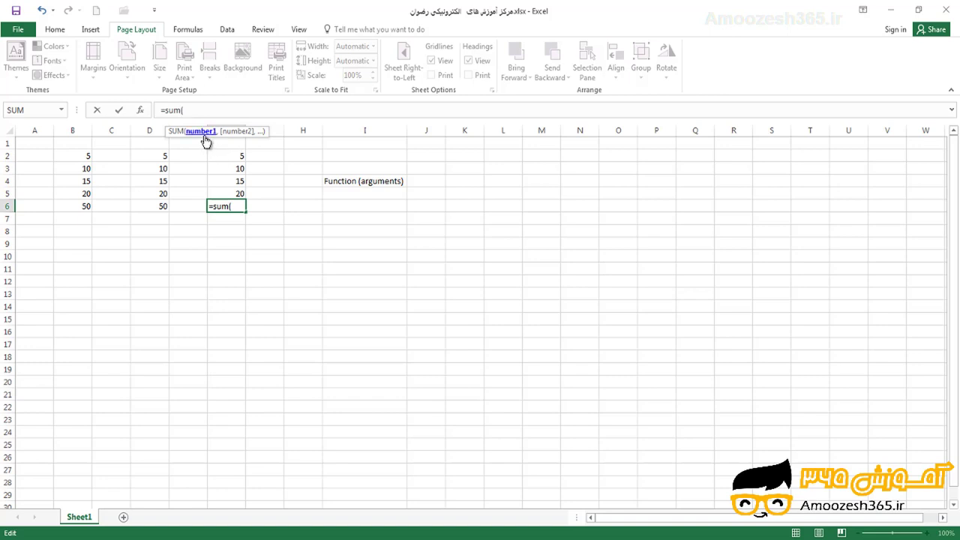
{"action": "left_click_drag", "start_coordinate": [236, 156], "coordinate": [231, 188]}
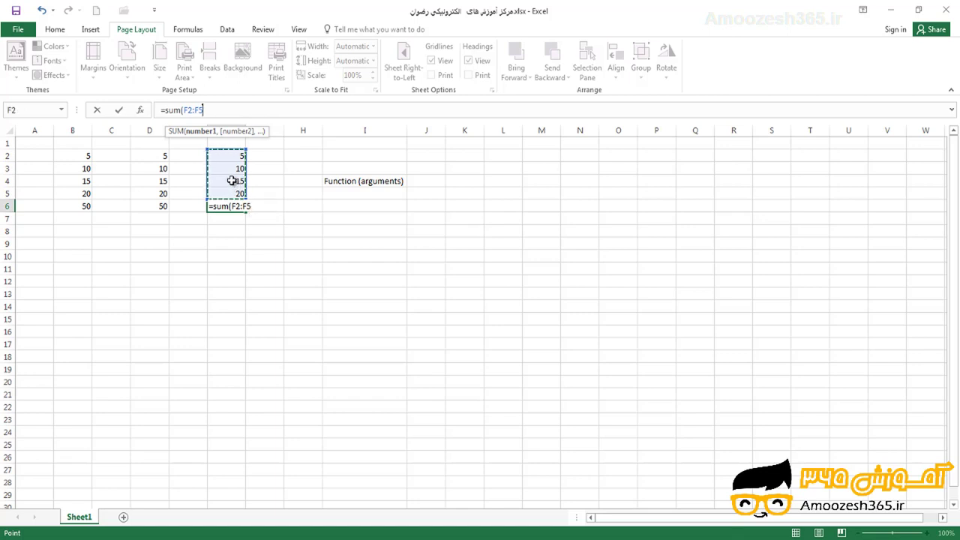
{"action": "left_click", "coordinate": [117, 113]}
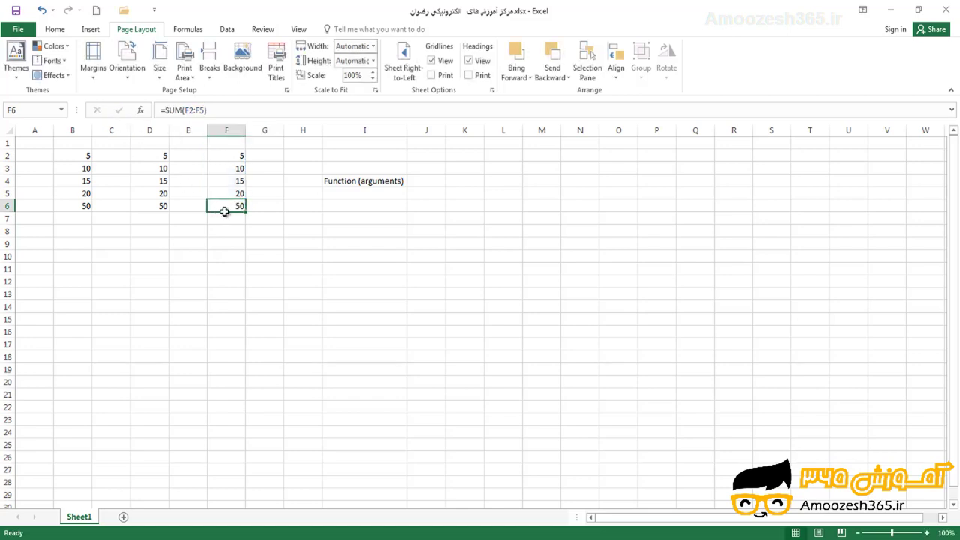
Step: Enter the values 5, 10, 15 and 20 in cells G2 through G5
{"action": "left_click", "coordinate": [272, 155]}
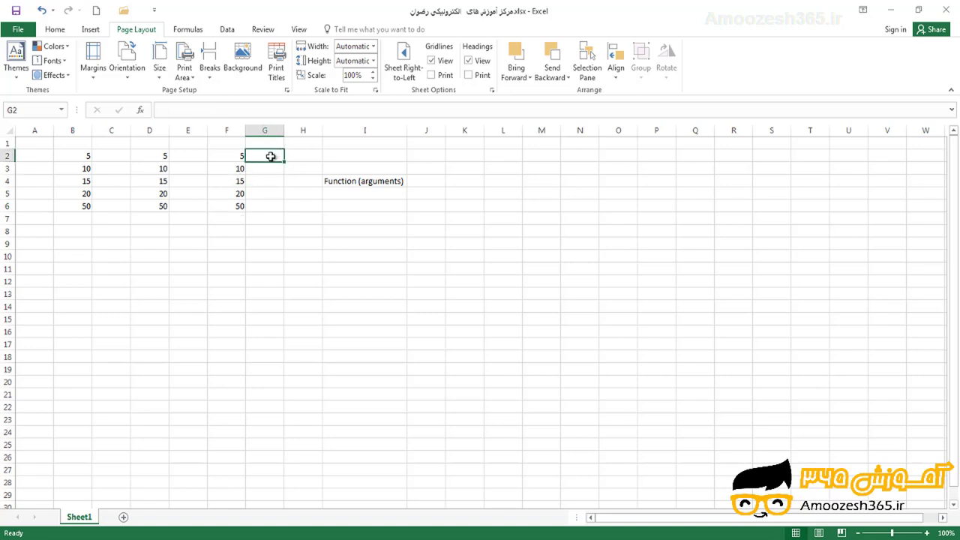
{"action": "type", "text": "5"}
{"action": "key", "text": "Return"}
{"action": "type", "text": "10"}
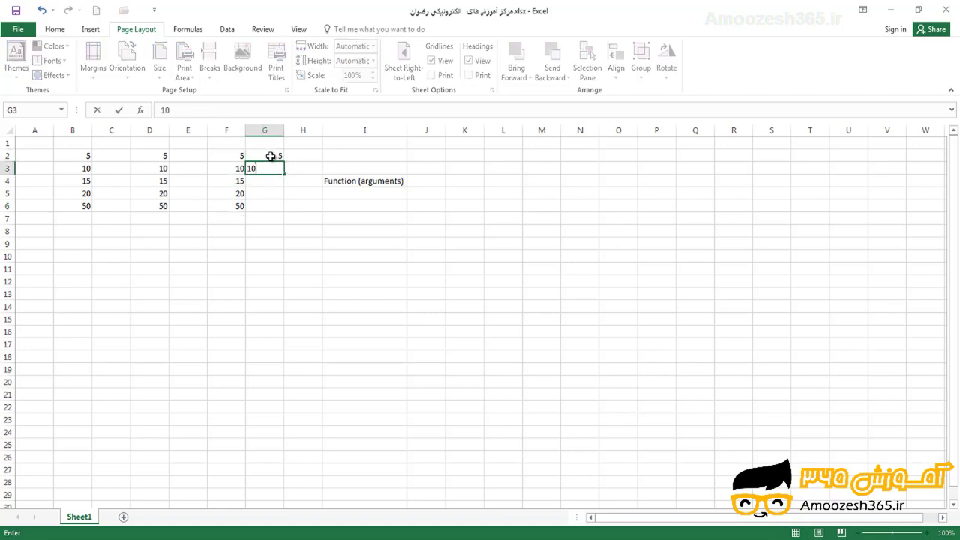
{"action": "key", "text": "Return"}
{"action": "type", "text": "15"}
{"action": "key", "text": "Return"}
{"action": "type", "text": "20"}
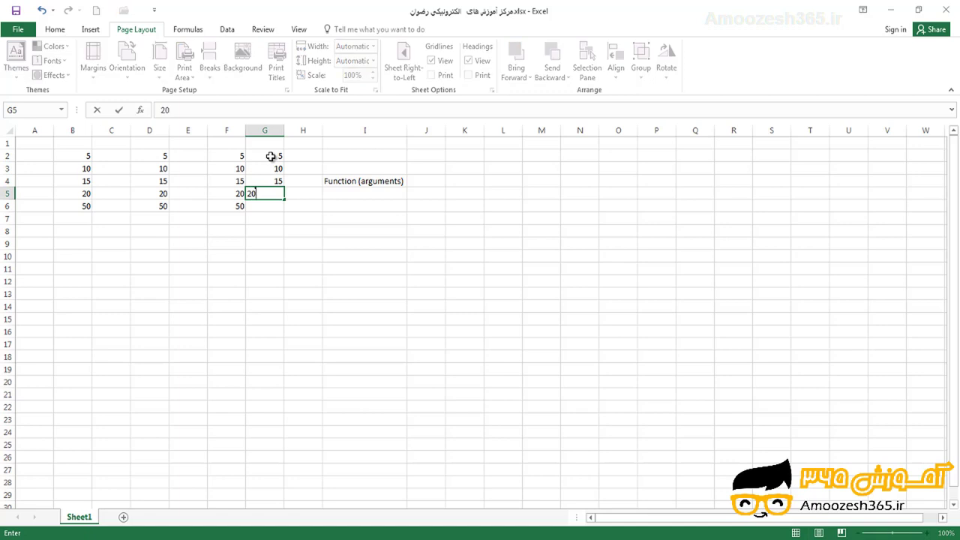
{"action": "key", "text": "Return"}
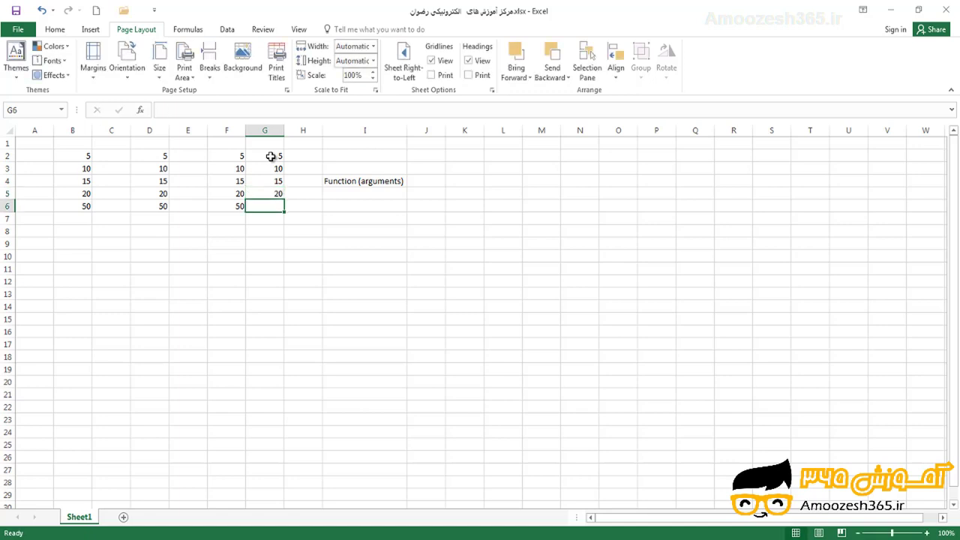
Step: Start a formula in cell G6 and insert the recently used SUM function with G2:G5 as its Number1 argument
{"action": "type", "text": "="}
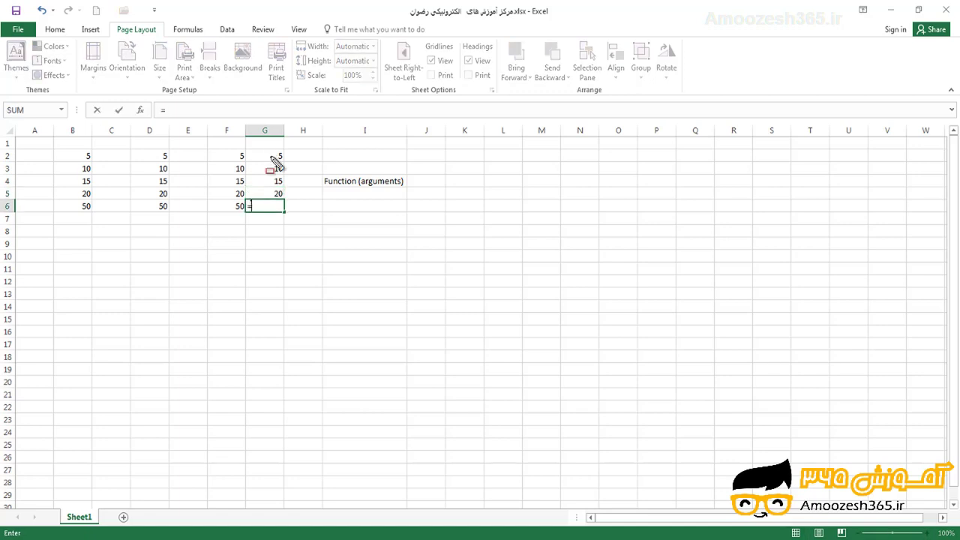
{"action": "left_click_drag", "start_coordinate": [3, 97], "coordinate": [72, 129]}
{"action": "key", "text": "Escape"}
{"action": "left_click", "coordinate": [63, 111]}
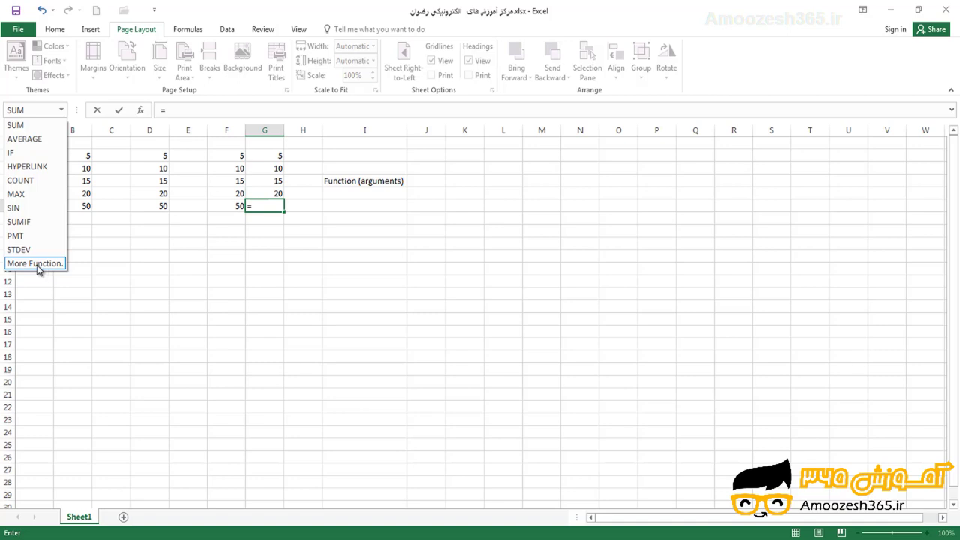
{"action": "left_click", "coordinate": [14, 128]}
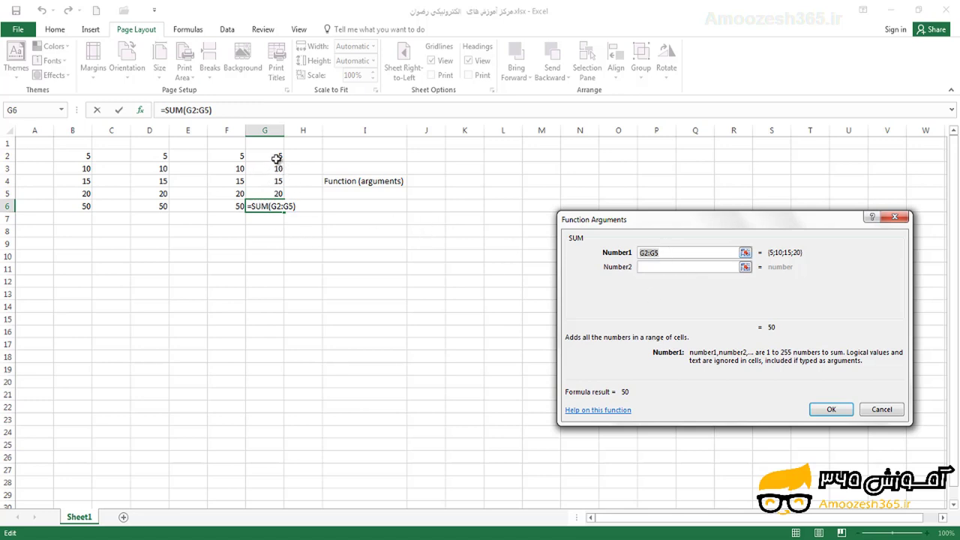
{"action": "left_click_drag", "start_coordinate": [275, 156], "coordinate": [275, 188]}
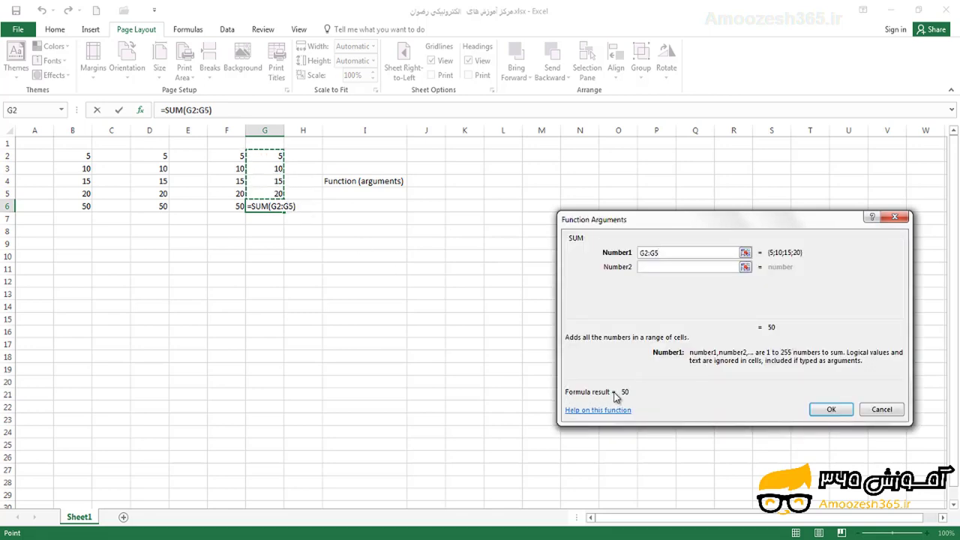
{"action": "left_click", "coordinate": [828, 410]}
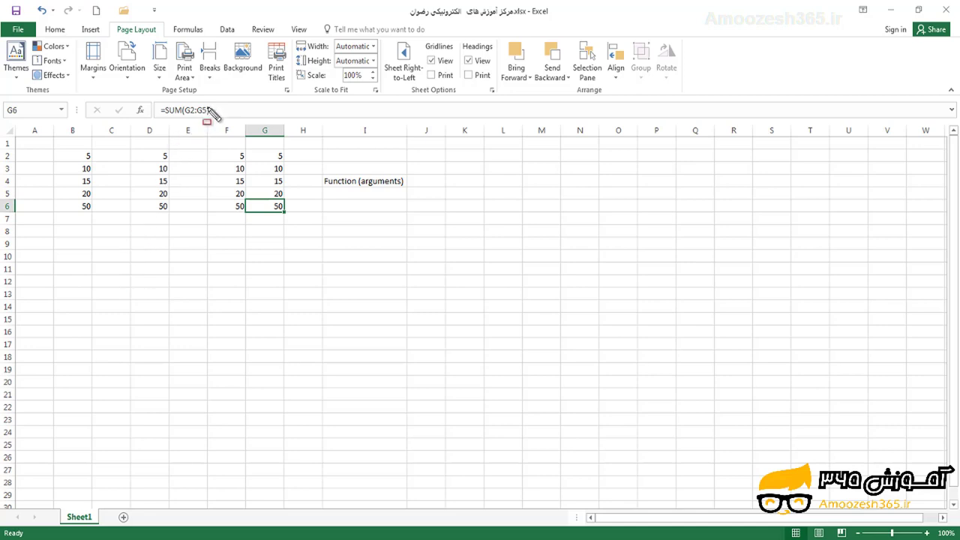
{"action": "left_click_drag", "start_coordinate": [181, 104], "coordinate": [212, 117]}
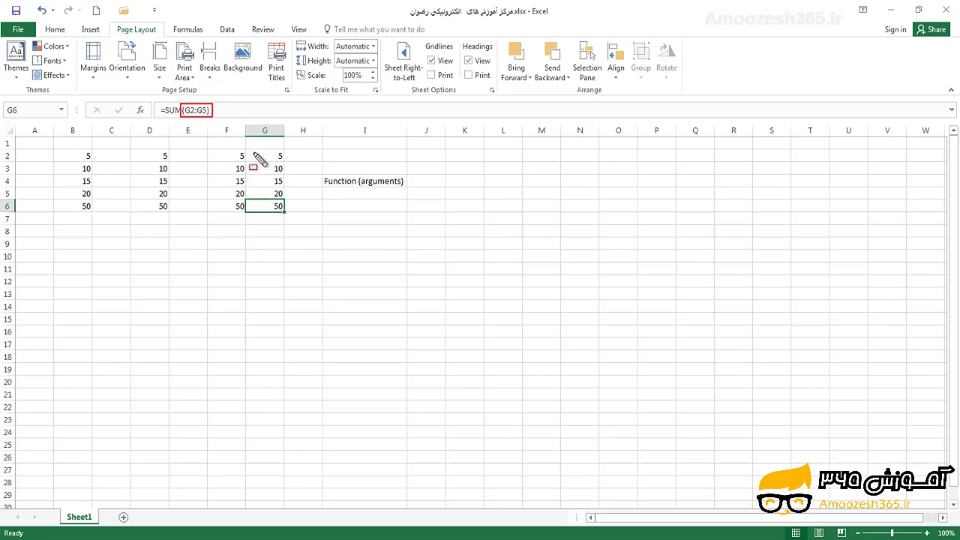
{"action": "left_click_drag", "start_coordinate": [249, 149], "coordinate": [286, 199]}
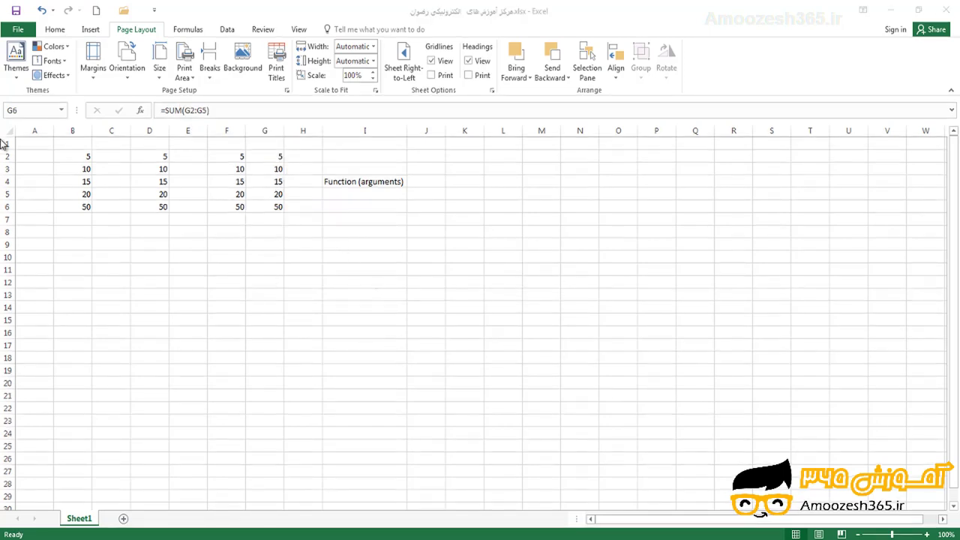
Step: Change the value in cell B2 to 55 and check the column's SUM formula in B6
{"action": "left_click", "coordinate": [67, 156]}
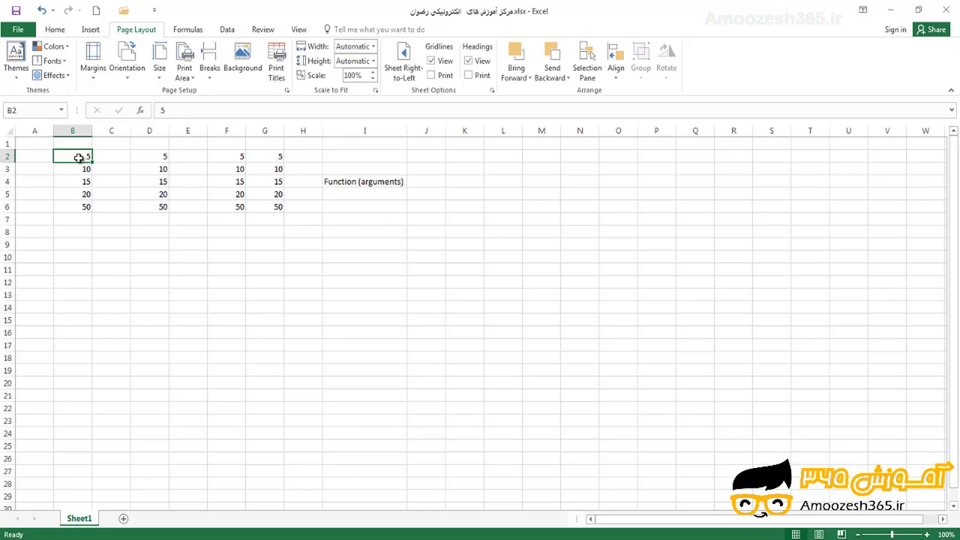
{"action": "type", "text": "55"}
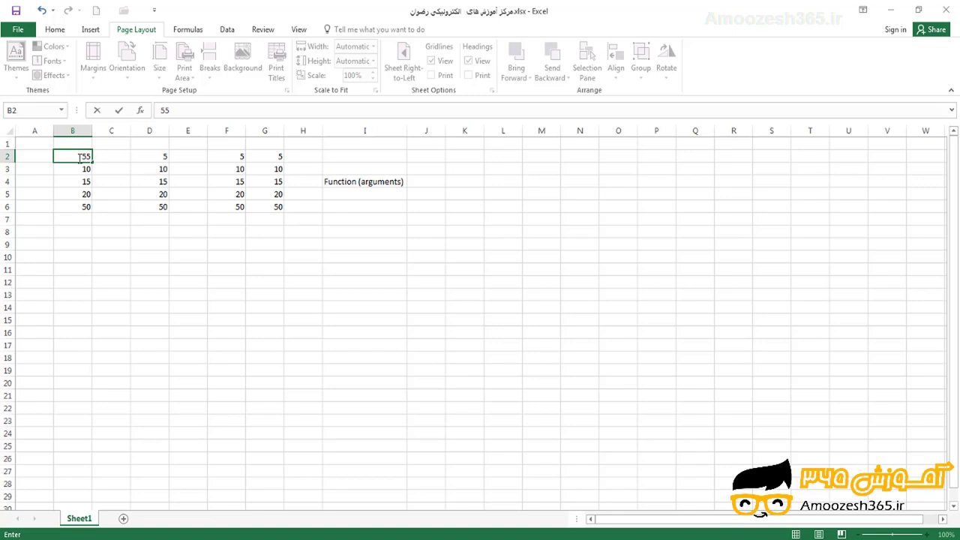
{"action": "key", "text": "Return"}
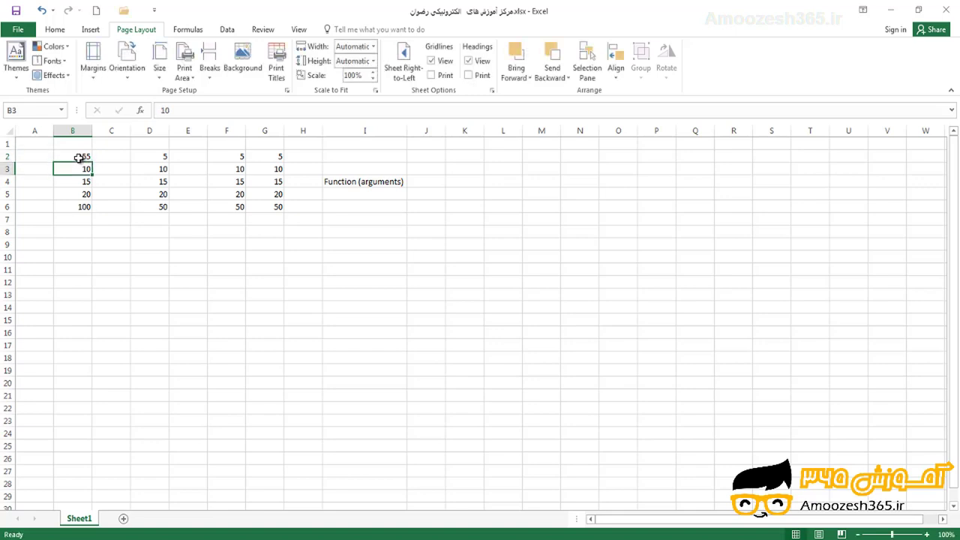
{"action": "left_click", "coordinate": [80, 207]}
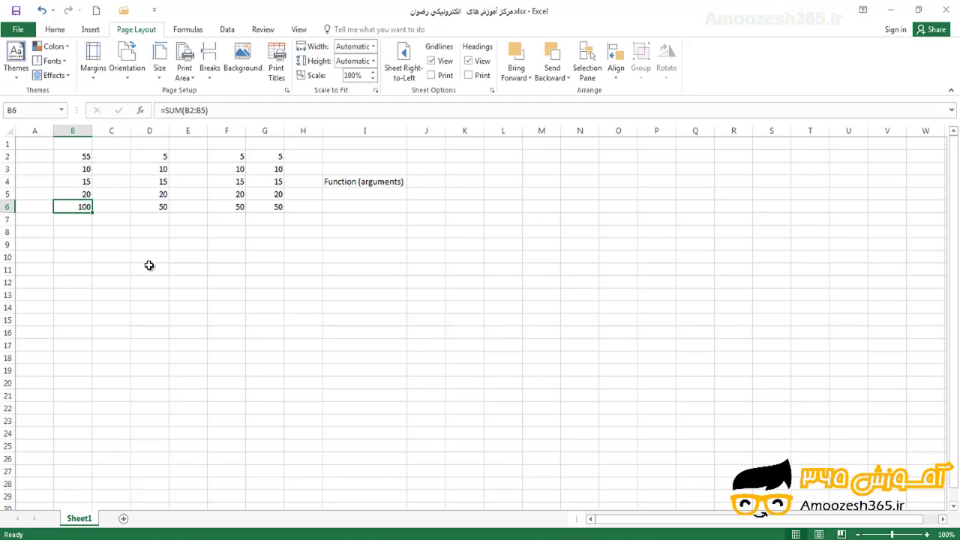
Step: Change the value in cell D2 to 505 and check the column's SUM formula in D6
{"action": "left_click", "coordinate": [154, 156]}
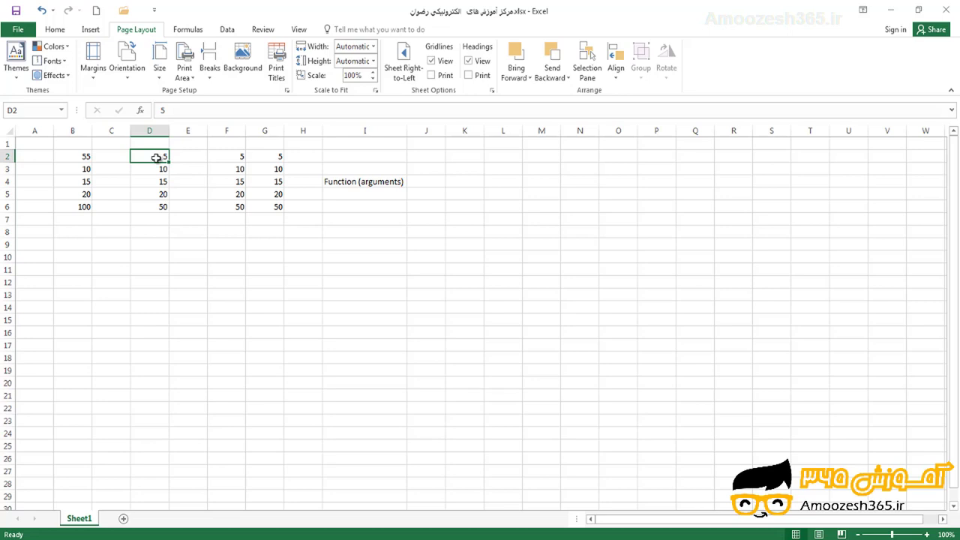
{"action": "type", "text": "505"}
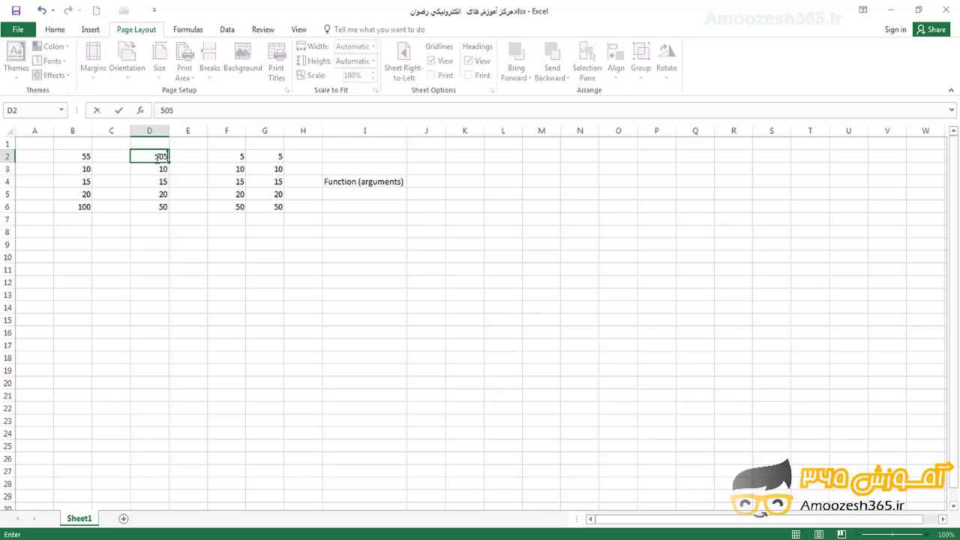
{"action": "key", "text": "Return"}
{"action": "left_click", "coordinate": [159, 207]}
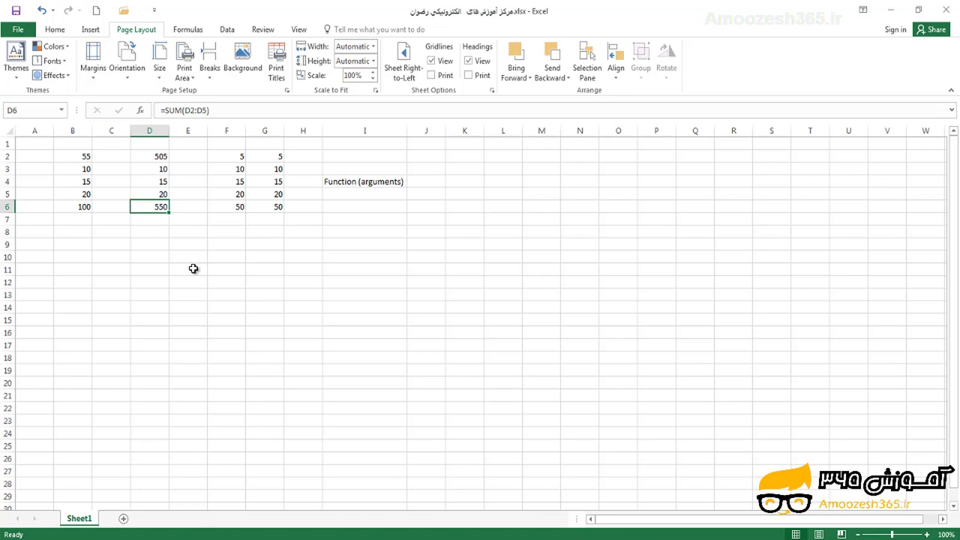
Step: Enter the value 10 in each of cells D10 through D14 and select that range
{"action": "left_click", "coordinate": [149, 259]}
{"action": "type", "text": "10"}
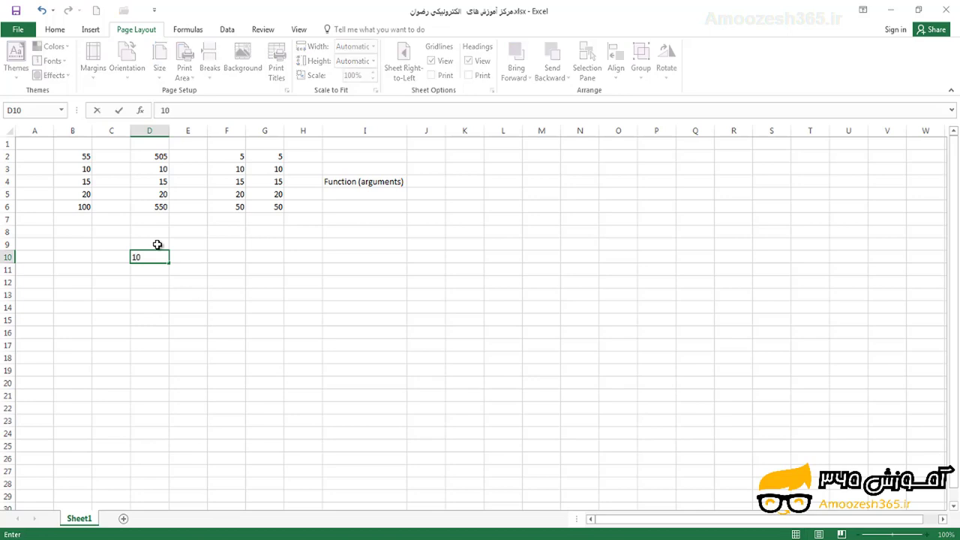
{"action": "key", "text": "Return"}
{"action": "type", "text": "10"}
{"action": "key", "text": "Return"}
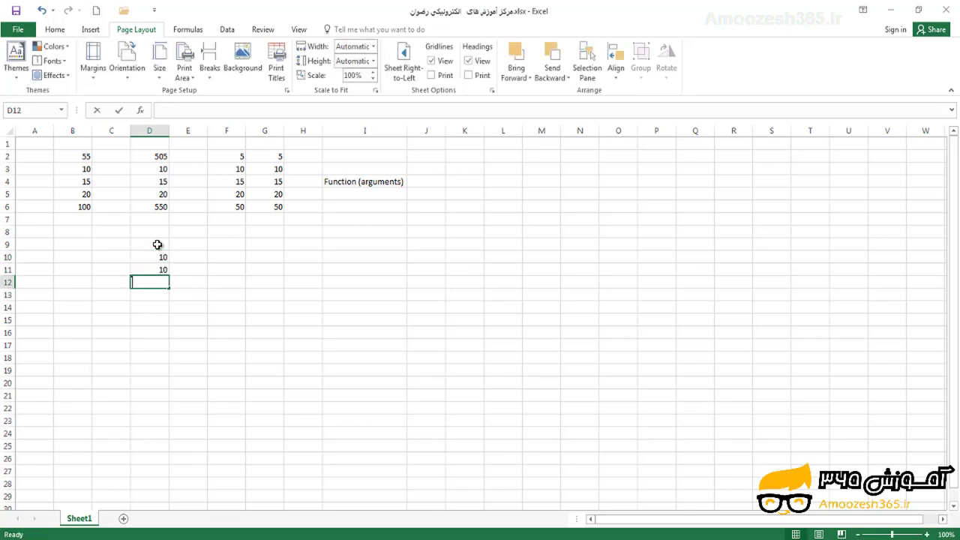
{"action": "type", "text": "10"}
{"action": "key", "text": "Return"}
{"action": "type", "text": "10"}
{"action": "key", "text": "Return"}
{"action": "type", "text": "10"}
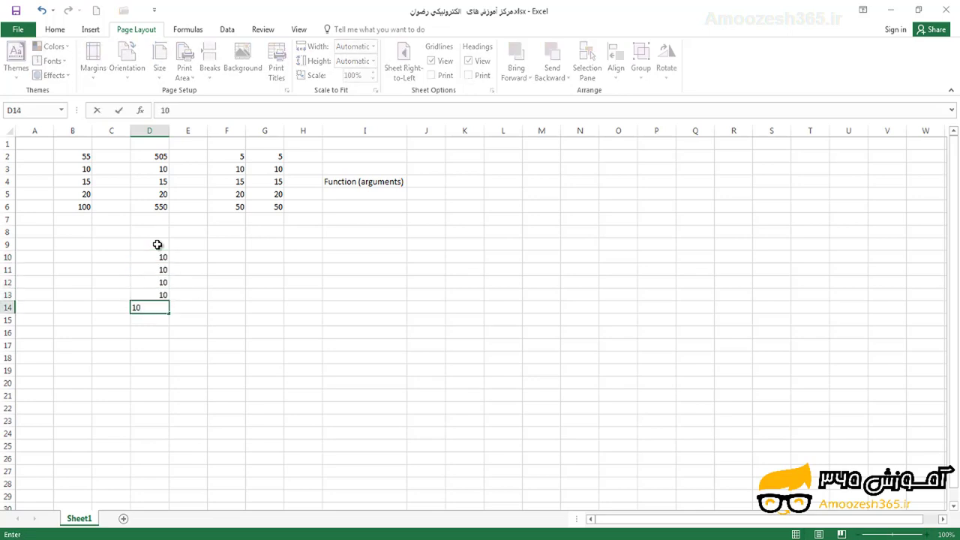
{"action": "key", "text": "Return"}
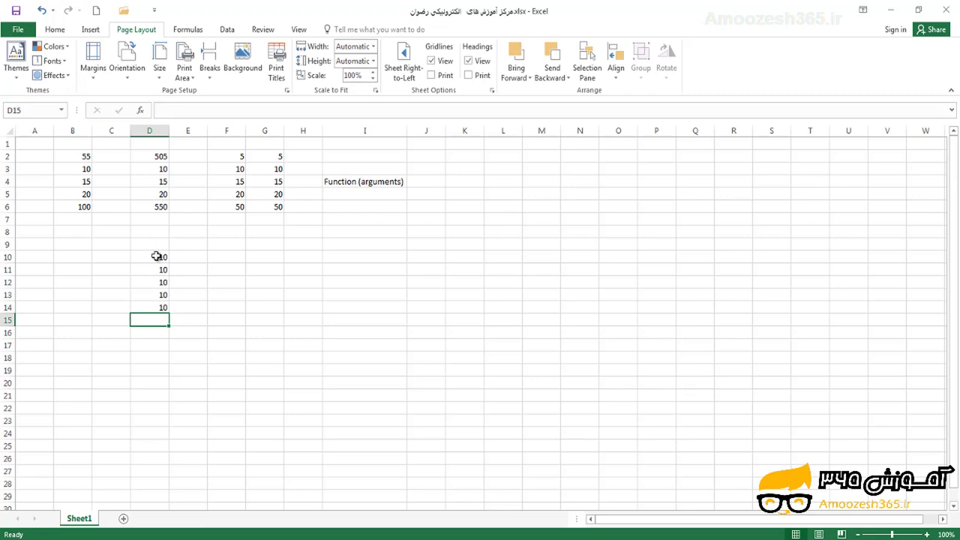
{"action": "left_click_drag", "start_coordinate": [157, 256], "coordinate": [160, 308]}
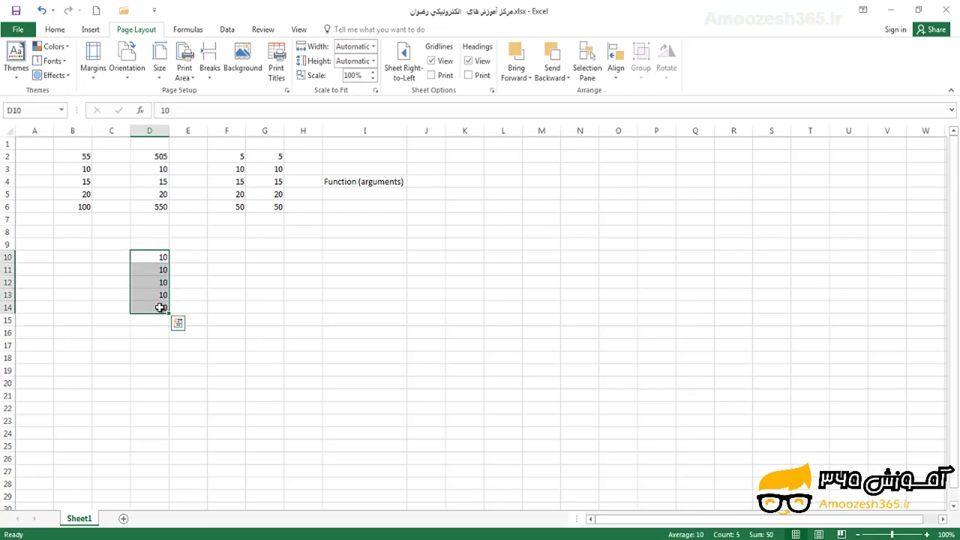